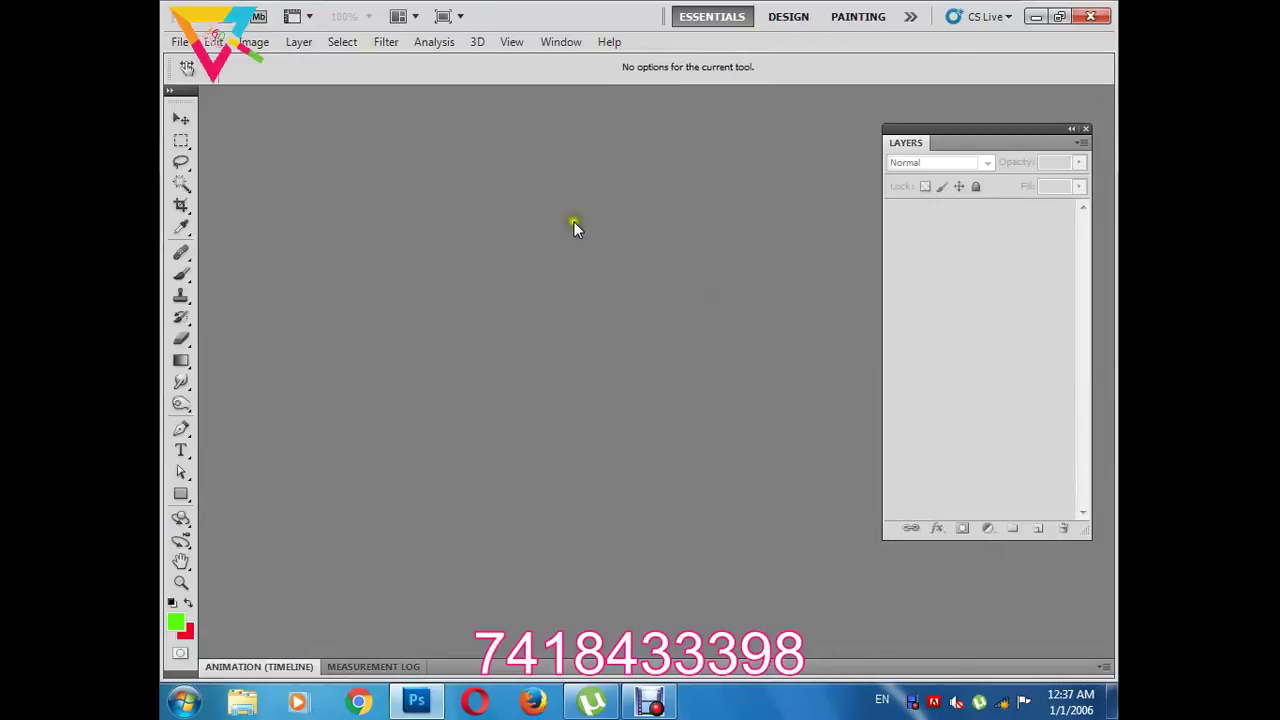
# - Open Ford-Mustang-Shelby-GT350-lead.jpg from the Desktop
pyautogui.click(175, 42)
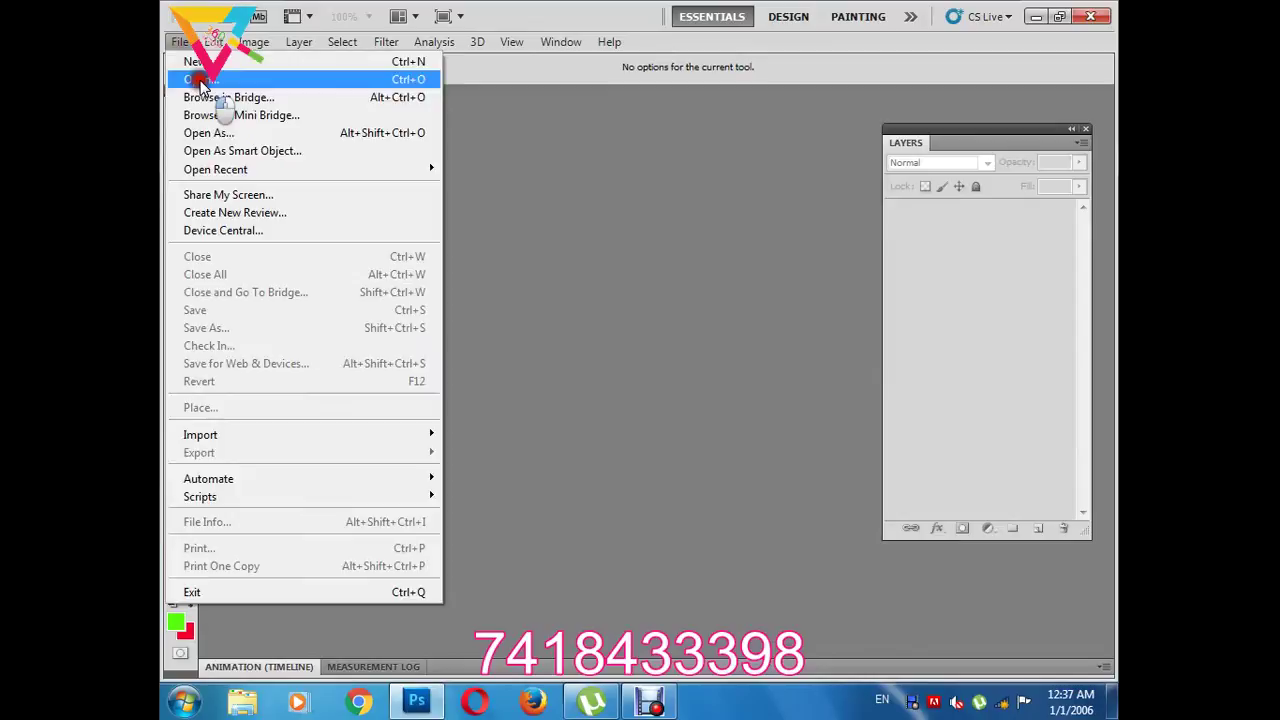
pyautogui.click(190, 80)
pyautogui.doubleClick(395, 205)
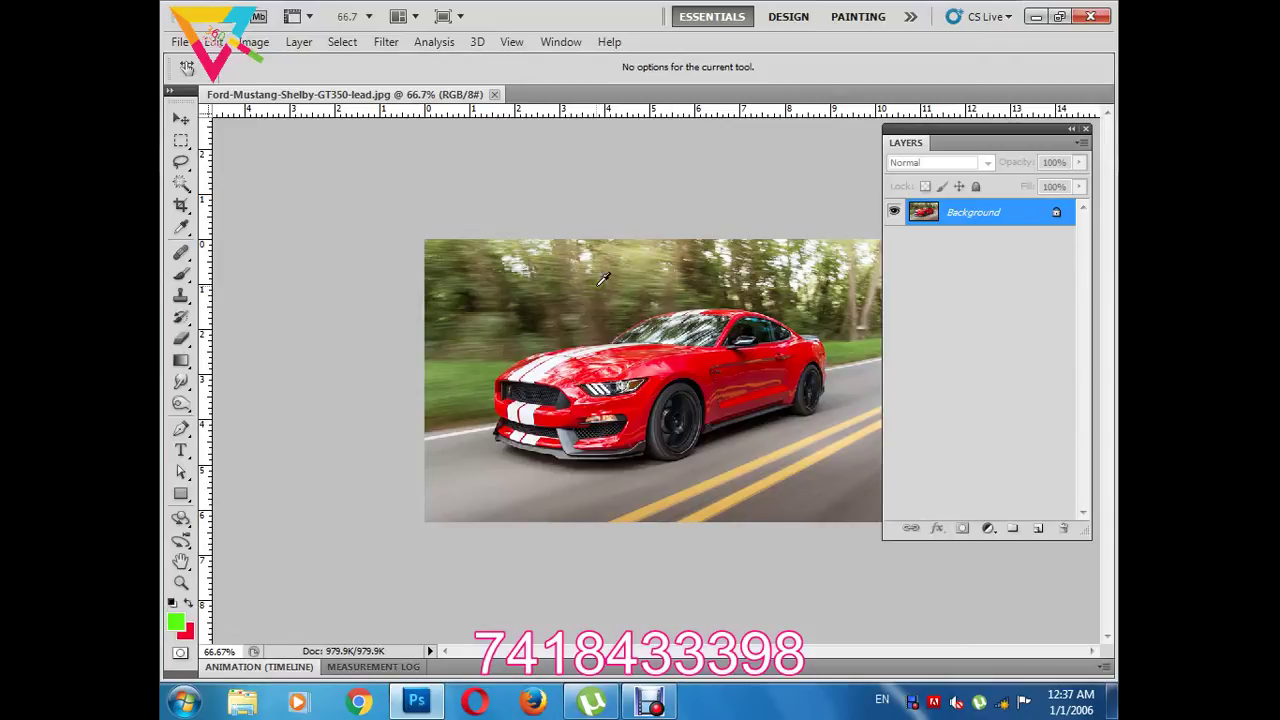
pyautogui.hotkey('ctrl', 'u')
pyautogui.moveTo(609, 127)
pyautogui.mouseDown()
pyautogui.moveTo(851, 167)
pyautogui.moveTo(961, 167)
pyautogui.mouseUp()
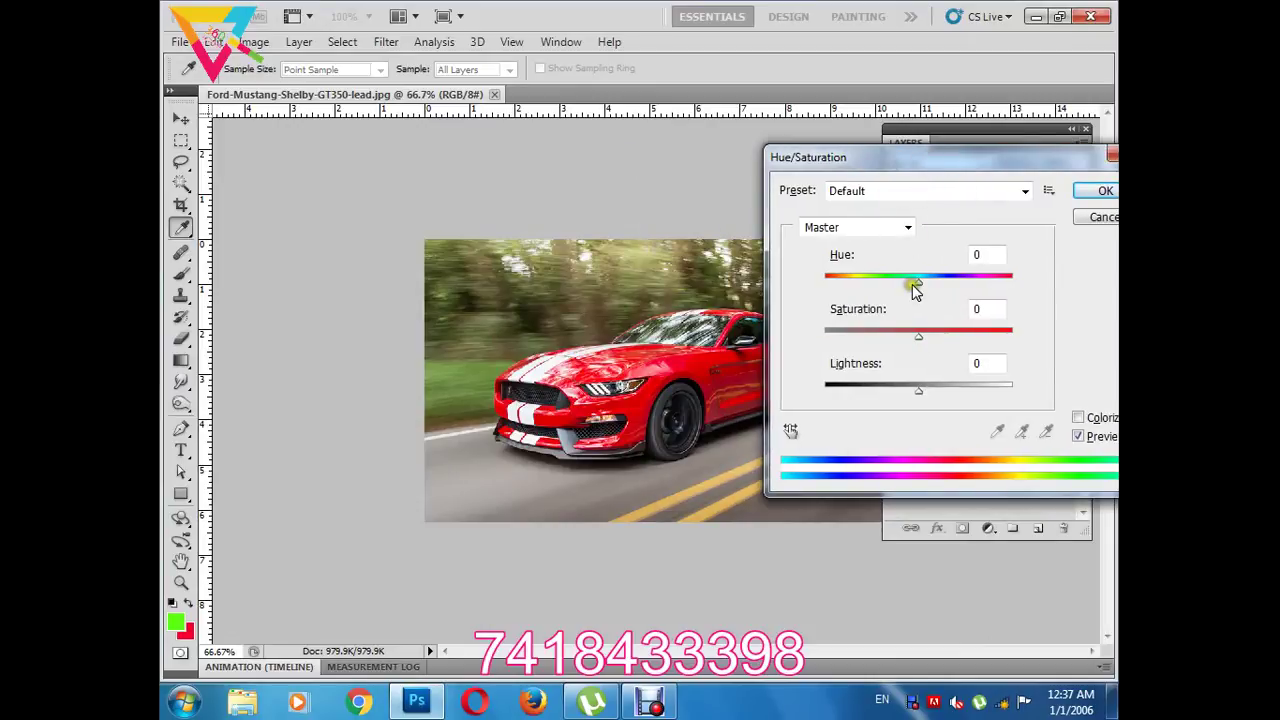
pyautogui.moveTo(918, 281)
pyautogui.mouseDown()
pyautogui.moveTo(986, 284)
pyautogui.moveTo(843, 292)
pyautogui.moveTo(1013, 280)
pyautogui.mouseUp()
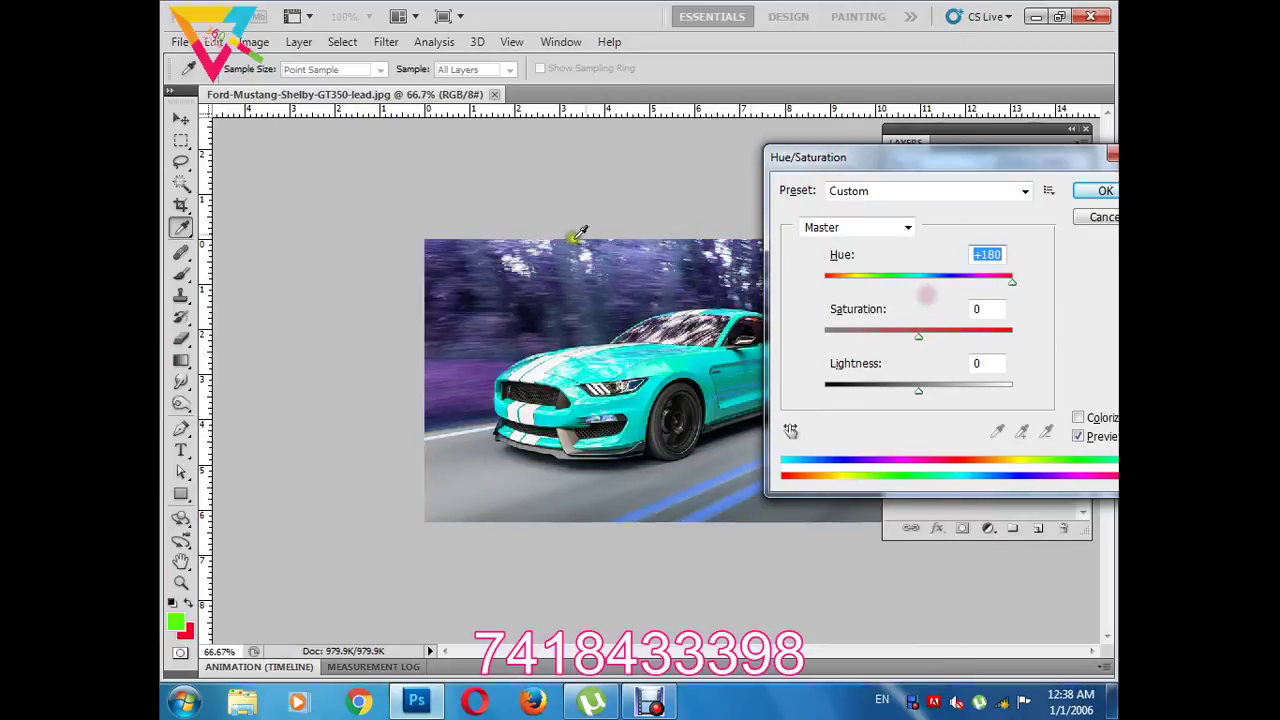
pyautogui.click(1104, 217)
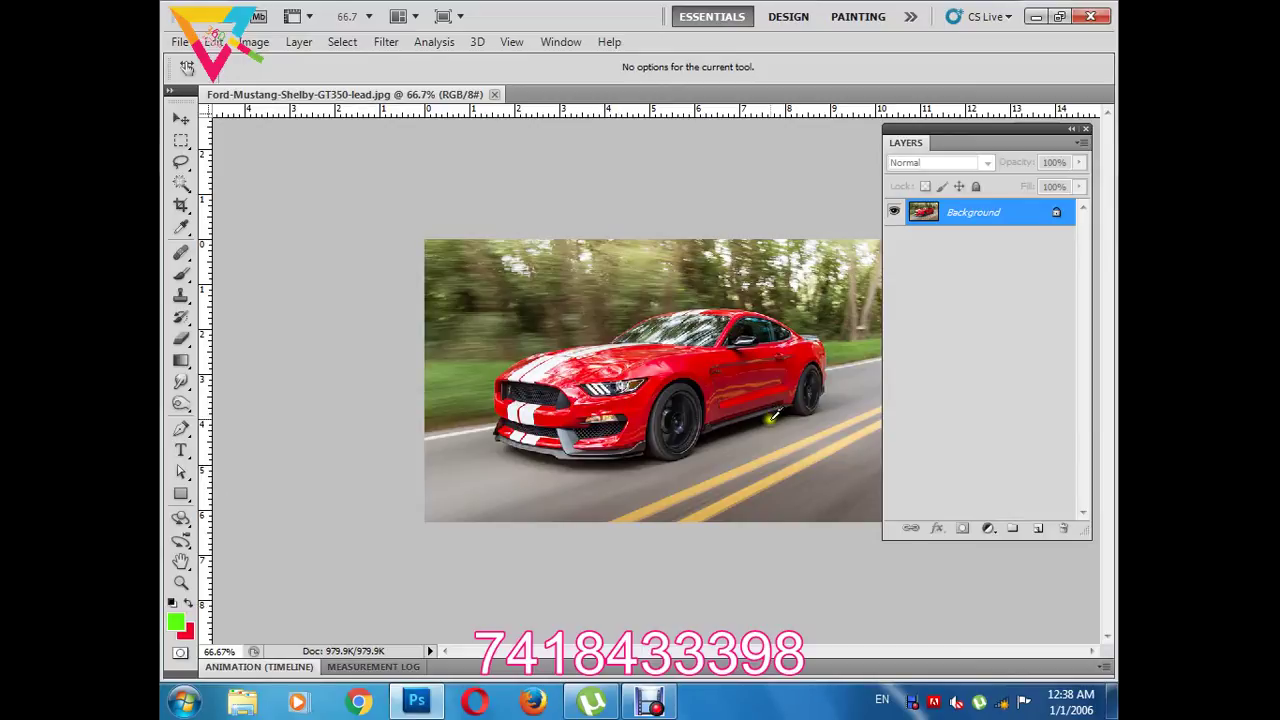
# - Add a new empty layer, then undo it
pyautogui.click(1038, 530)
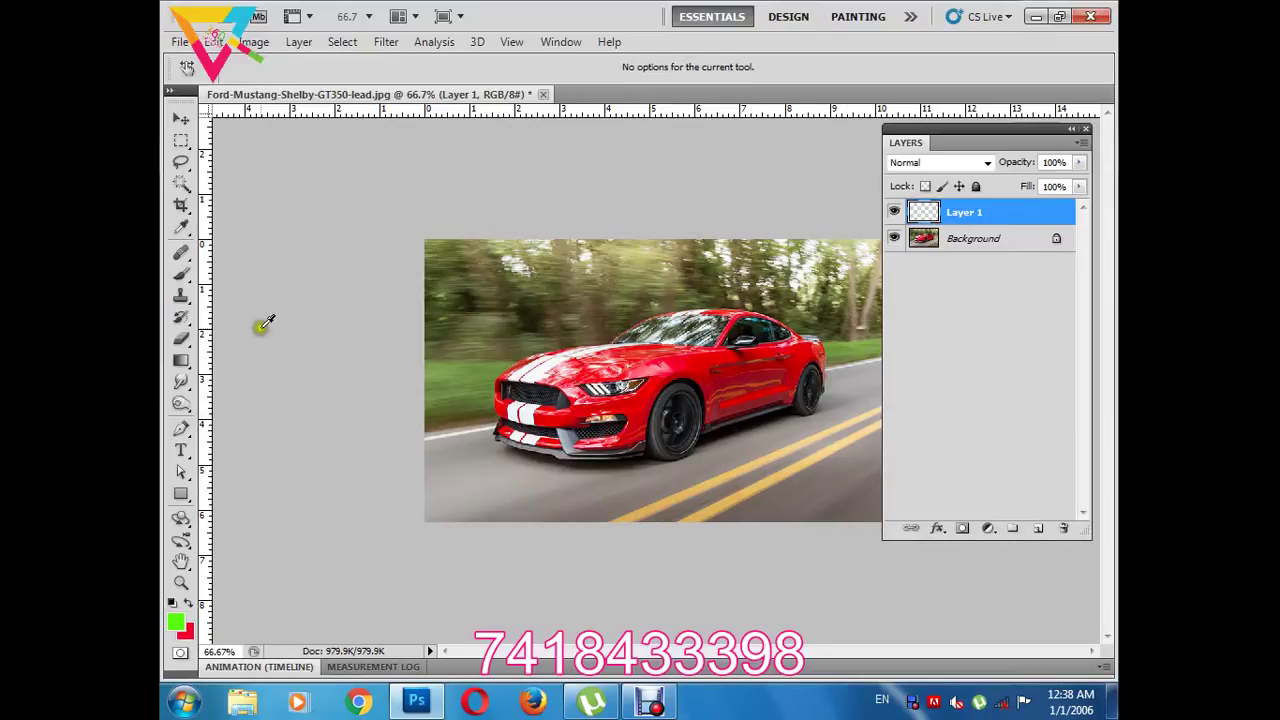
pyautogui.click(181, 493)
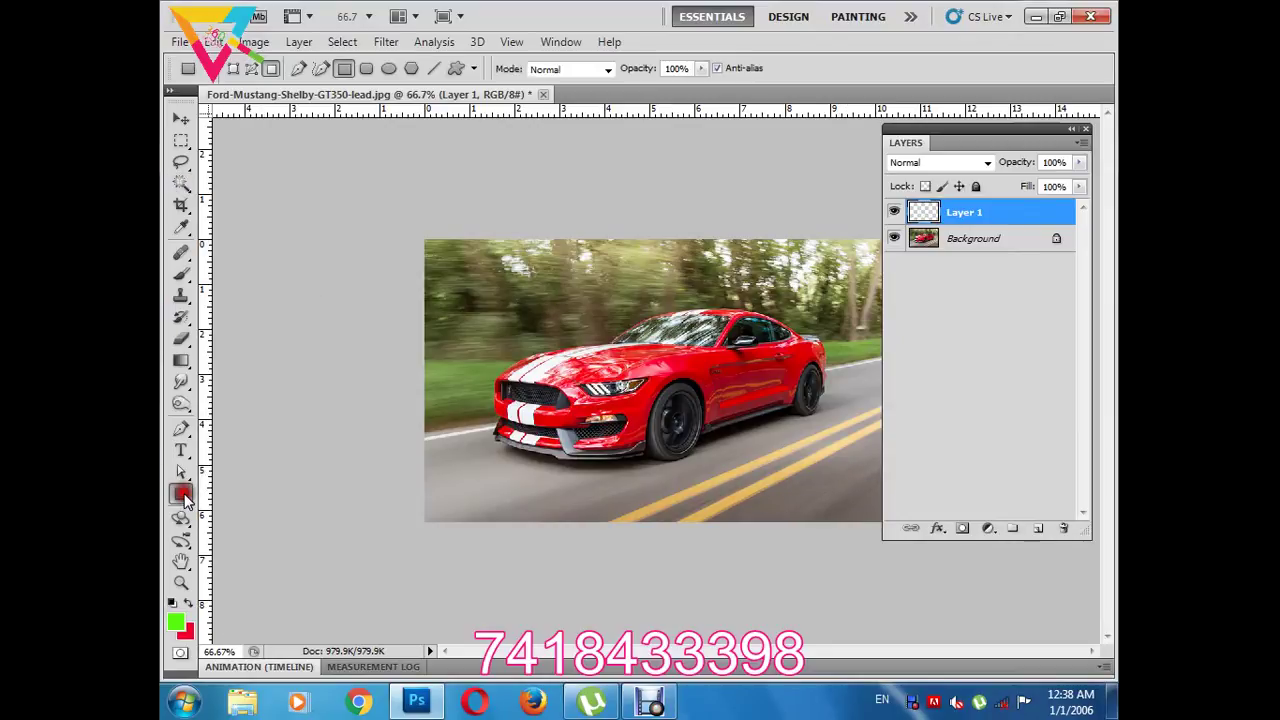
pyautogui.hotkey('ctrl', 'z')
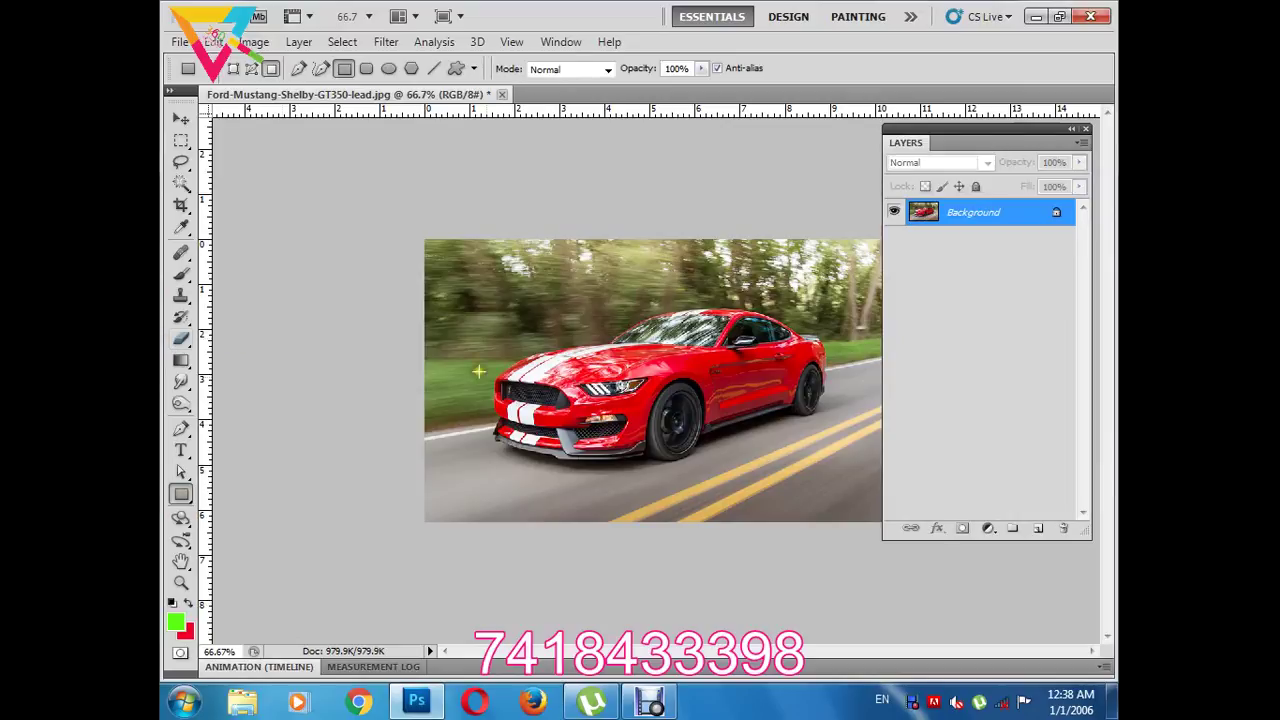
# - Zoom in on the car's front fender and lasso a small freehand patch there
pyautogui.scroll(3, 697, 365)
pyautogui.scroll(3, 700, 360)
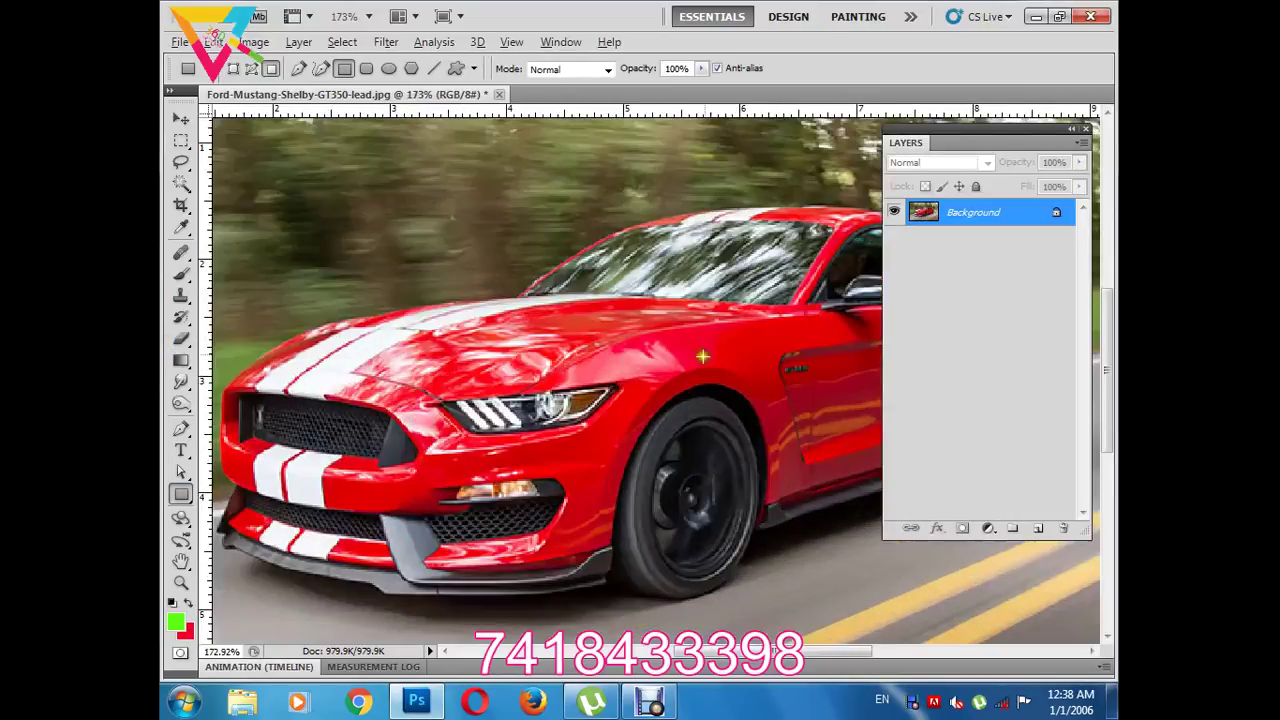
pyautogui.moveTo(724, 370); pyautogui.dragTo(658, 374)
pyautogui.scroll(3, 667, 366)
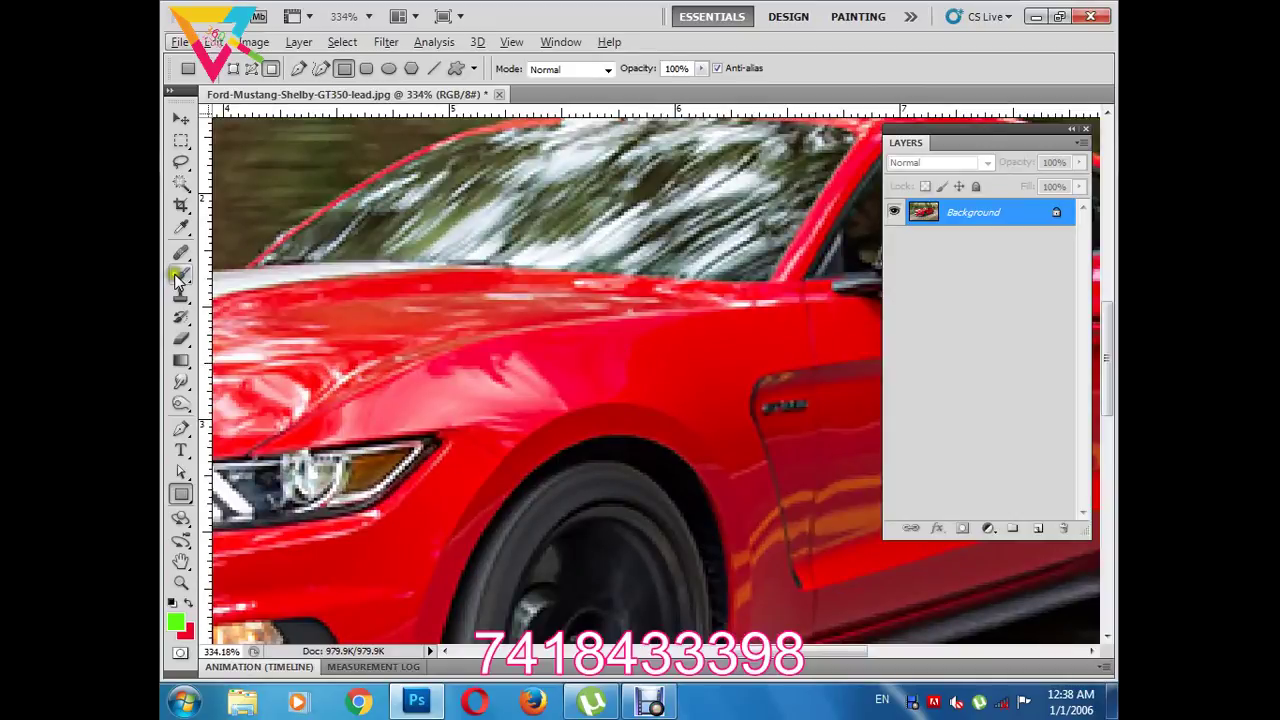
pyautogui.click(181, 162)
pyautogui.moveTo(631, 372); pyautogui.dragTo(627, 378)
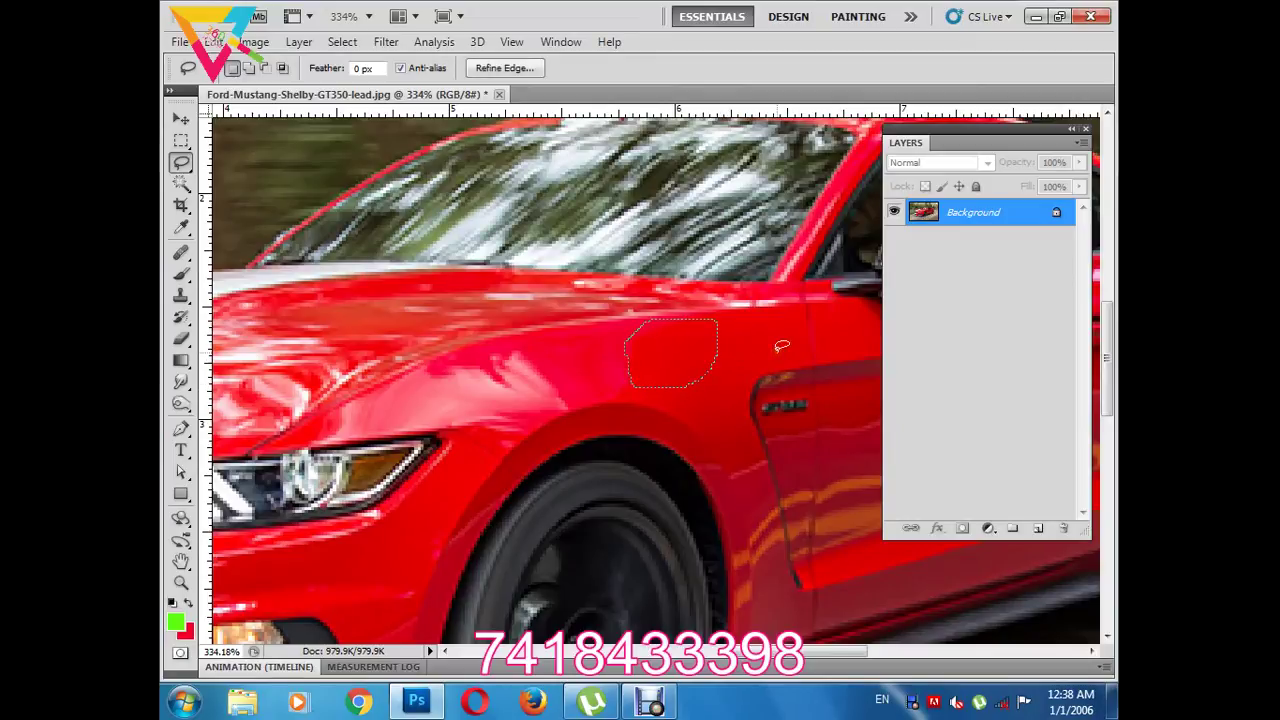
# - Create Layer 1 and make the car's sampled red the foreground colour
pyautogui.hotkey('ctrl', 'j')
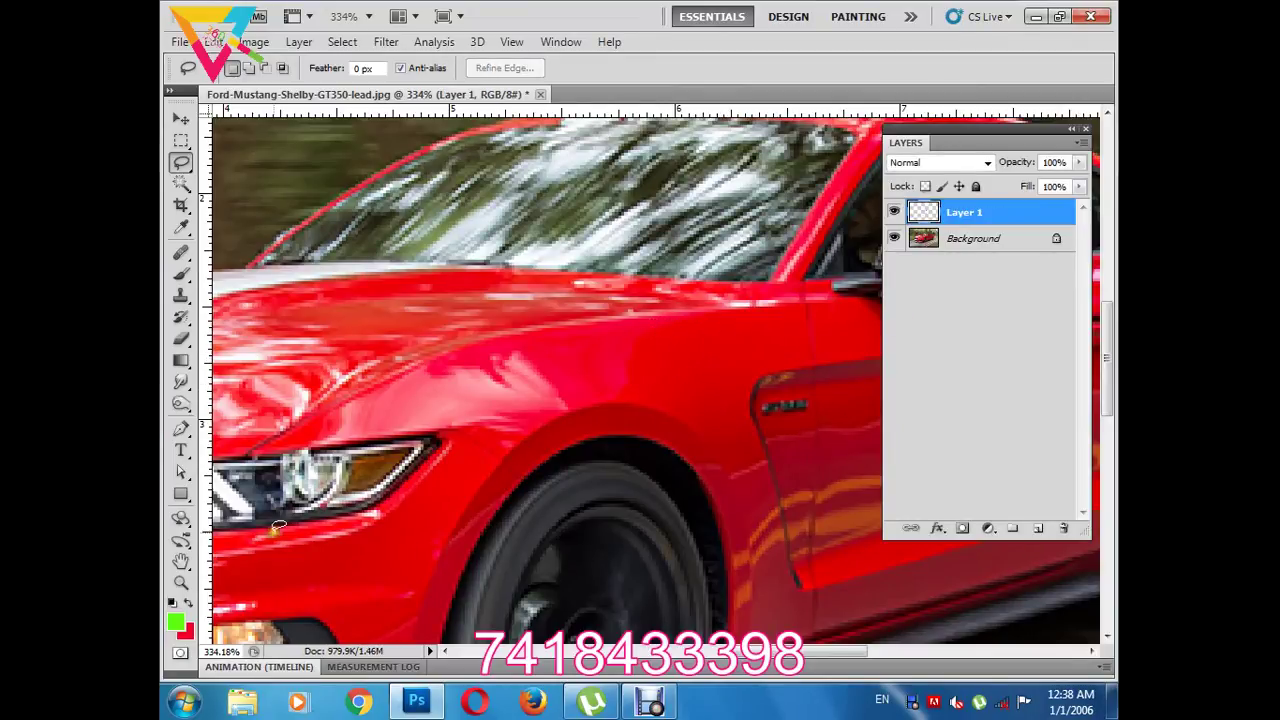
pyautogui.click(181, 227)
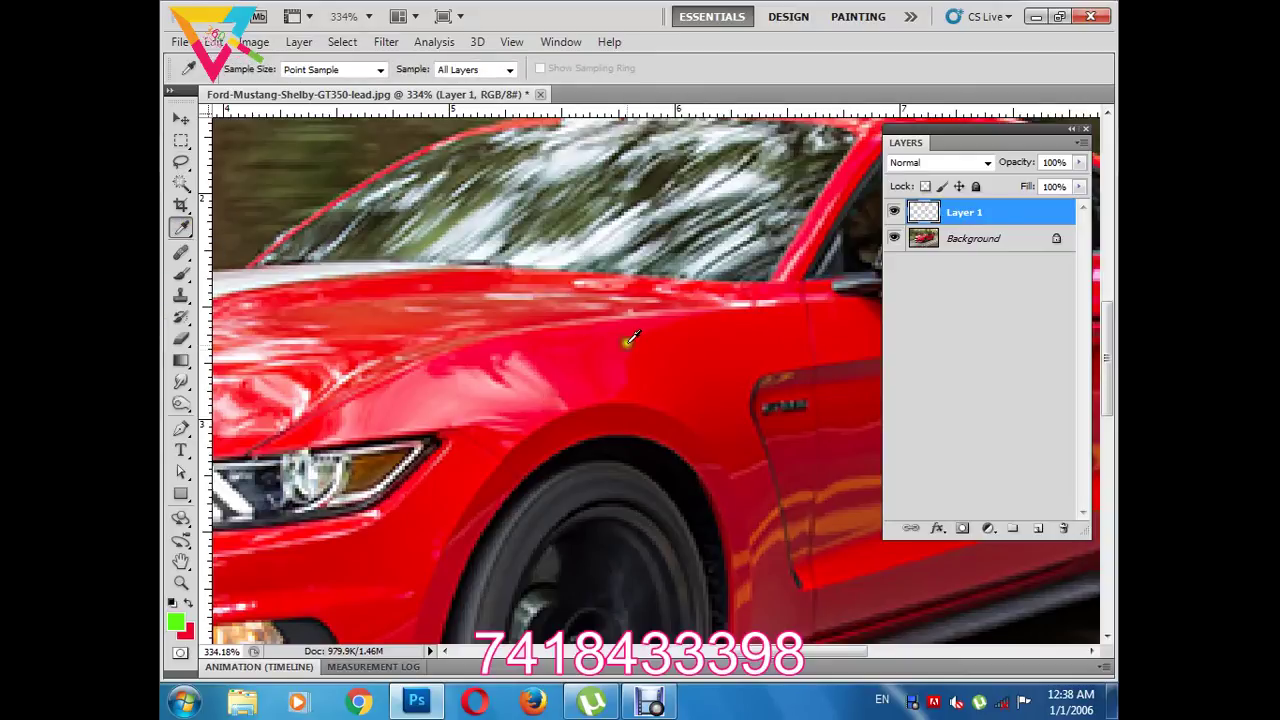
pyautogui.click(188, 601)
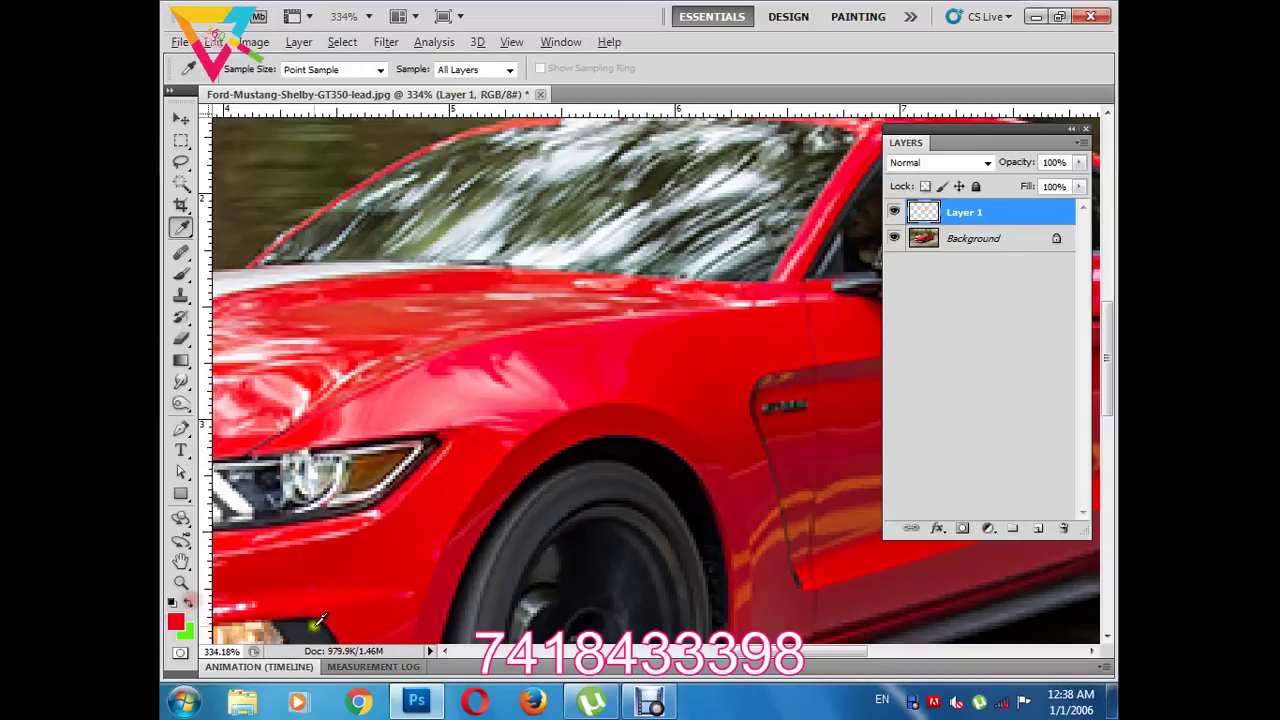
# - Zoom out and outline a rectangle over the trees with the Rectangle tool
pyautogui.scroll(-1, 325, 606)
pyautogui.scroll(-2, 328, 608)
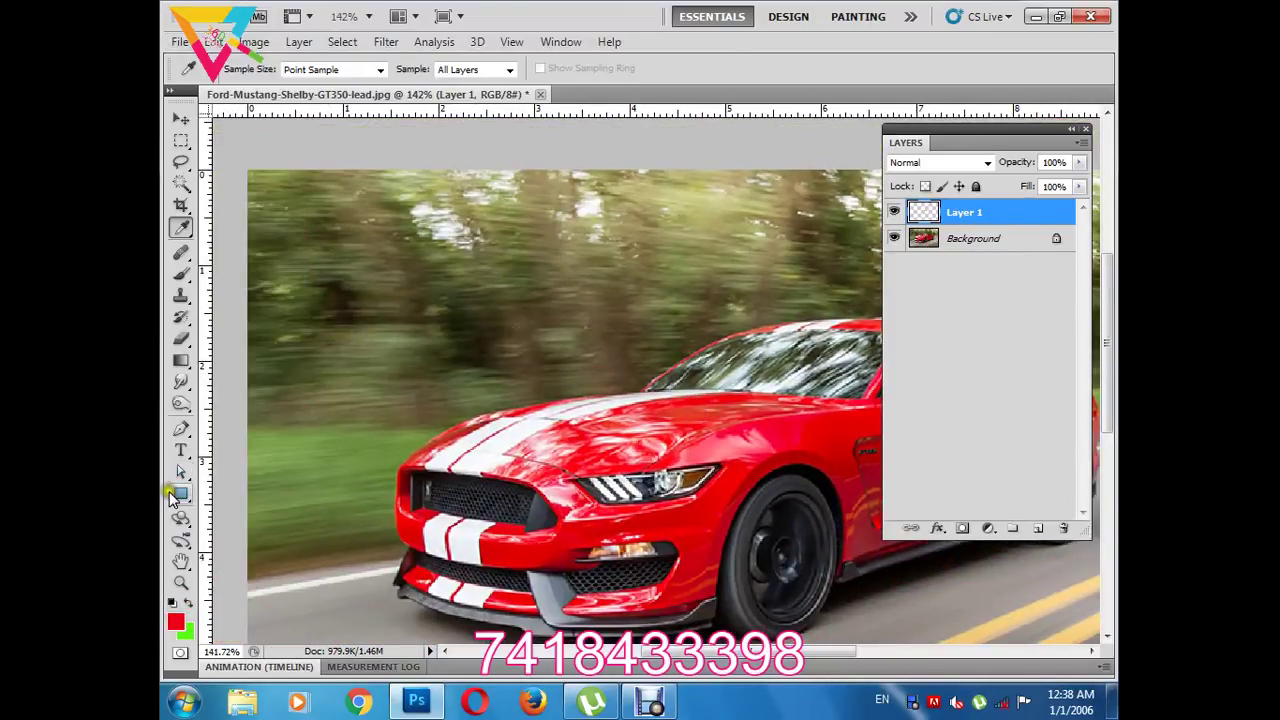
pyautogui.click(185, 494)
pyautogui.moveTo(285, 237); pyautogui.dragTo(330, 304)
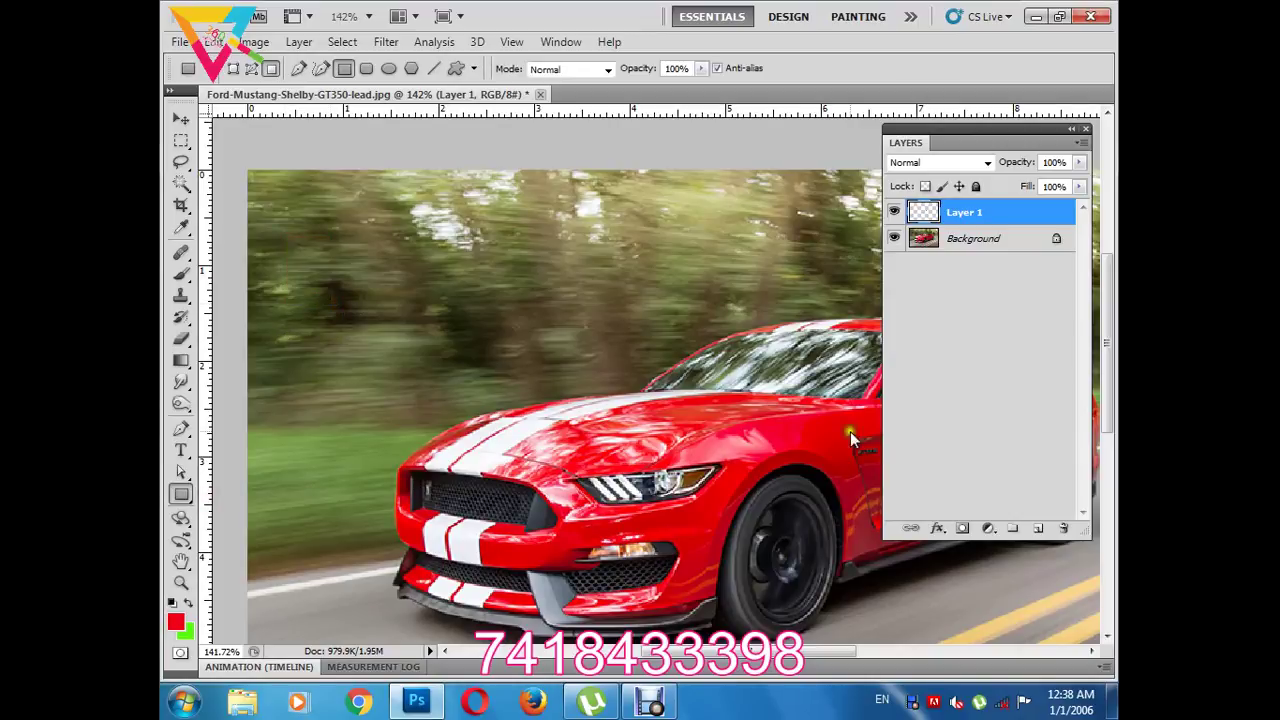
# - Set the Rectangle tool to Shape Layers mode and draw a red rectangle over the upper-left trees
pyautogui.click(1038, 528)
pyautogui.moveTo(301, 229)
pyautogui.mouseDown()
pyautogui.moveTo(381, 290)
pyautogui.moveTo(376, 300)
pyautogui.mouseUp()
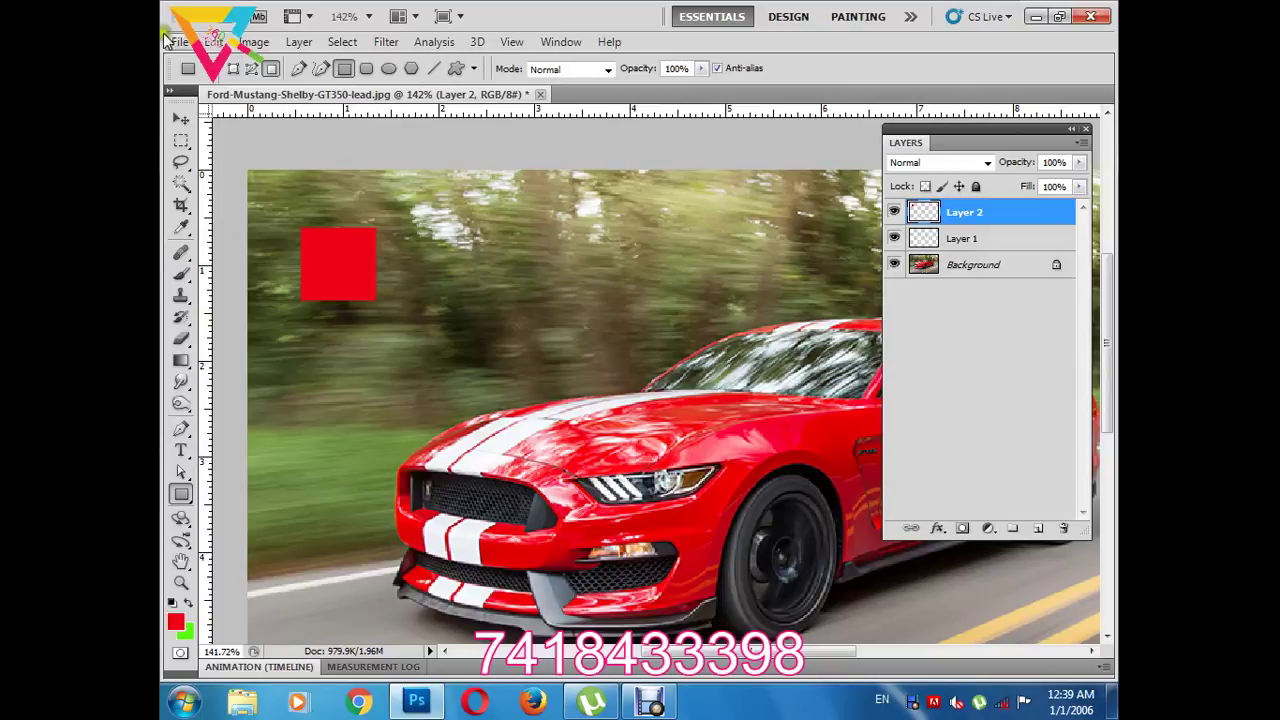
pyautogui.click(233, 70)
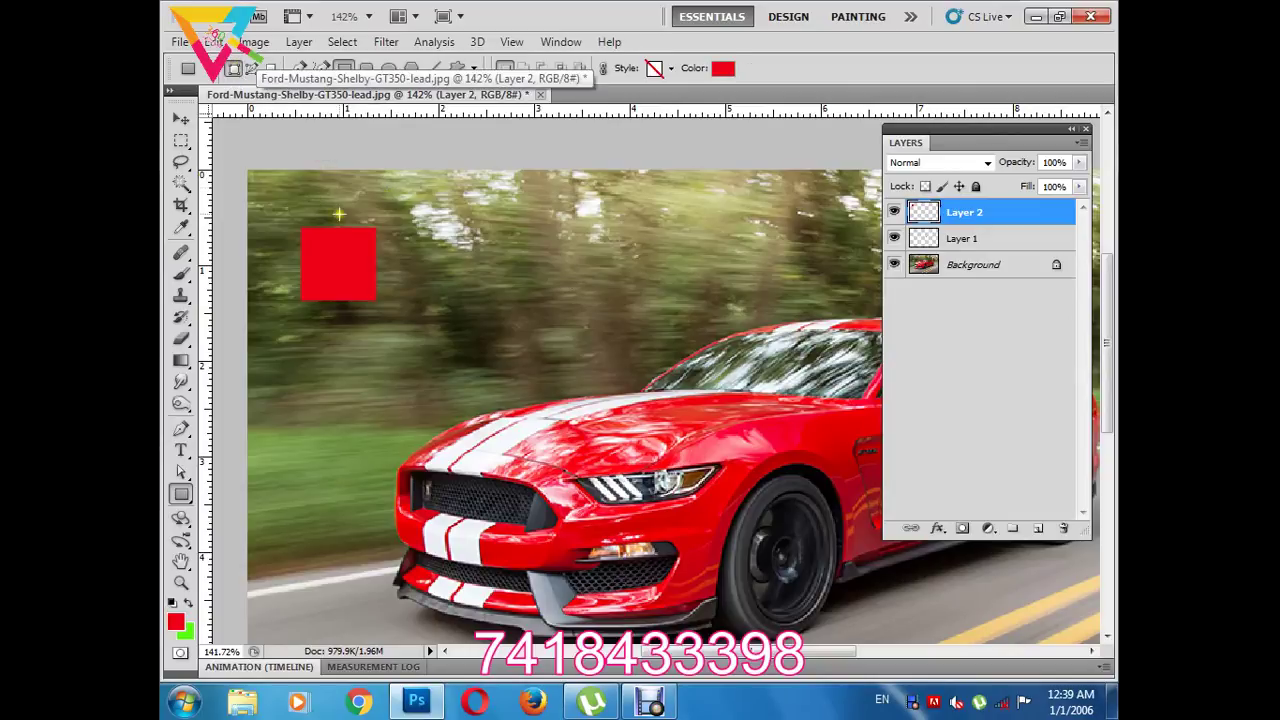
pyautogui.hotkey('ctrl', 'z')
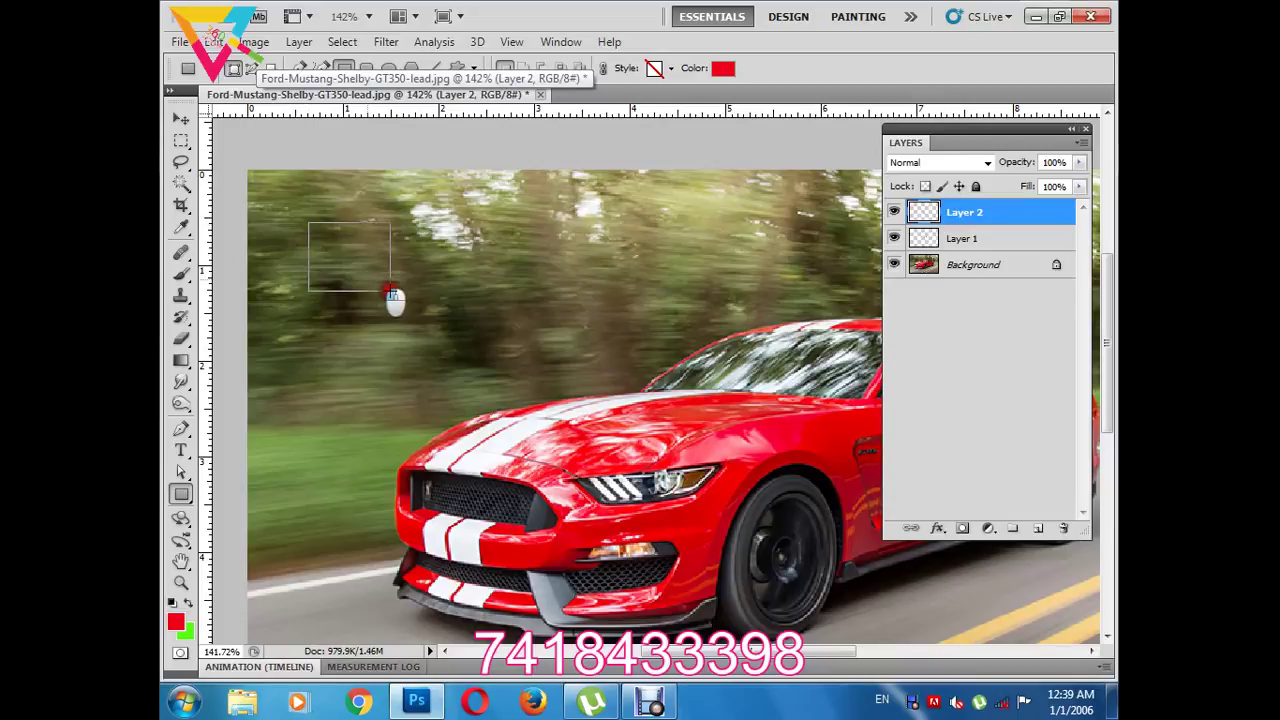
pyautogui.moveTo(309, 223); pyautogui.dragTo(387, 289)
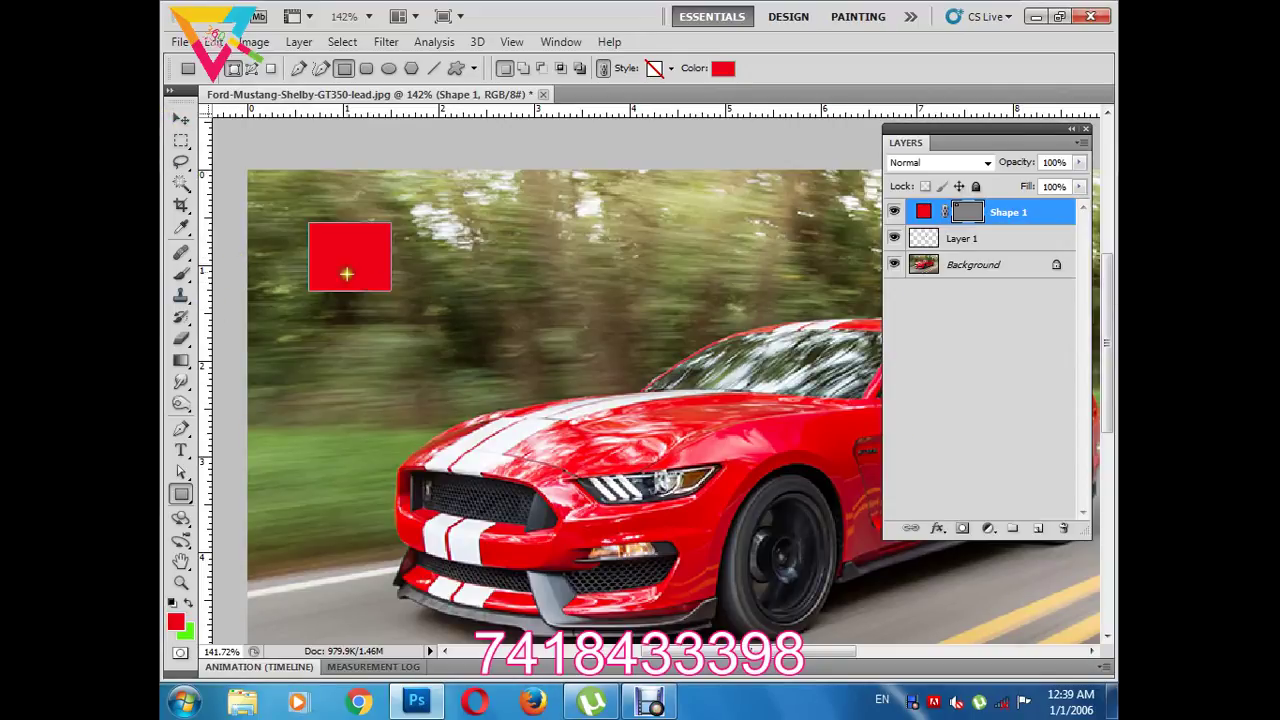
# - Draw a second rectangle, Shape 2, overlapping the red one and colour it green
pyautogui.moveTo(351, 259); pyautogui.dragTo(429, 325)
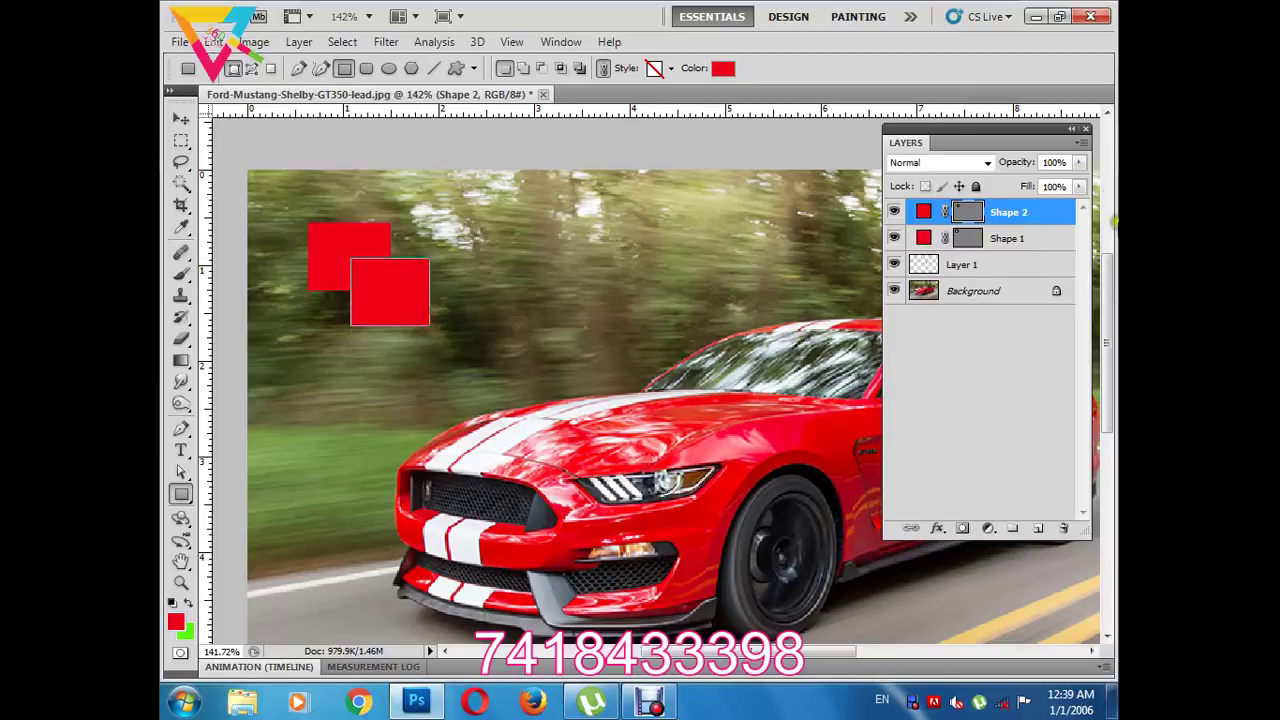
pyautogui.click(720, 69)
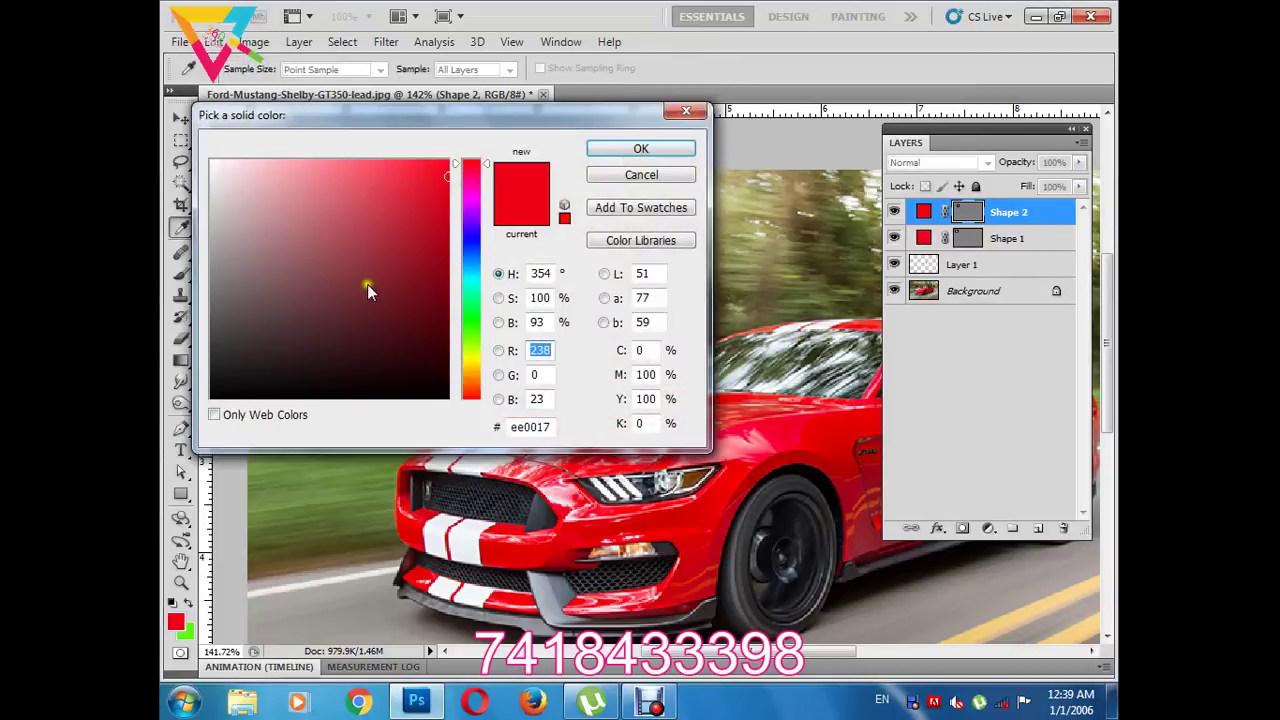
pyautogui.click(465, 314)
pyautogui.moveTo(465, 314); pyautogui.dragTo(476, 316)
pyautogui.click(630, 148)
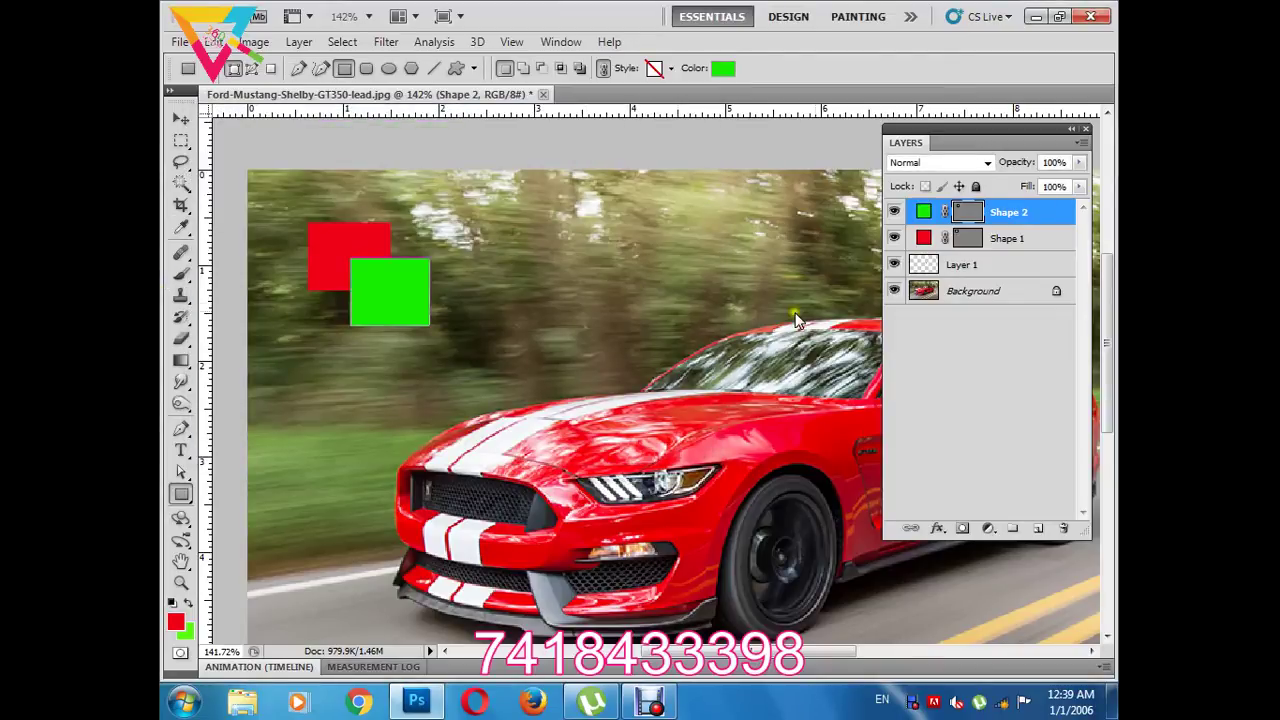
# - Delete the empty Layer 1
pyautogui.click(990, 530)
pyautogui.press('Escape')
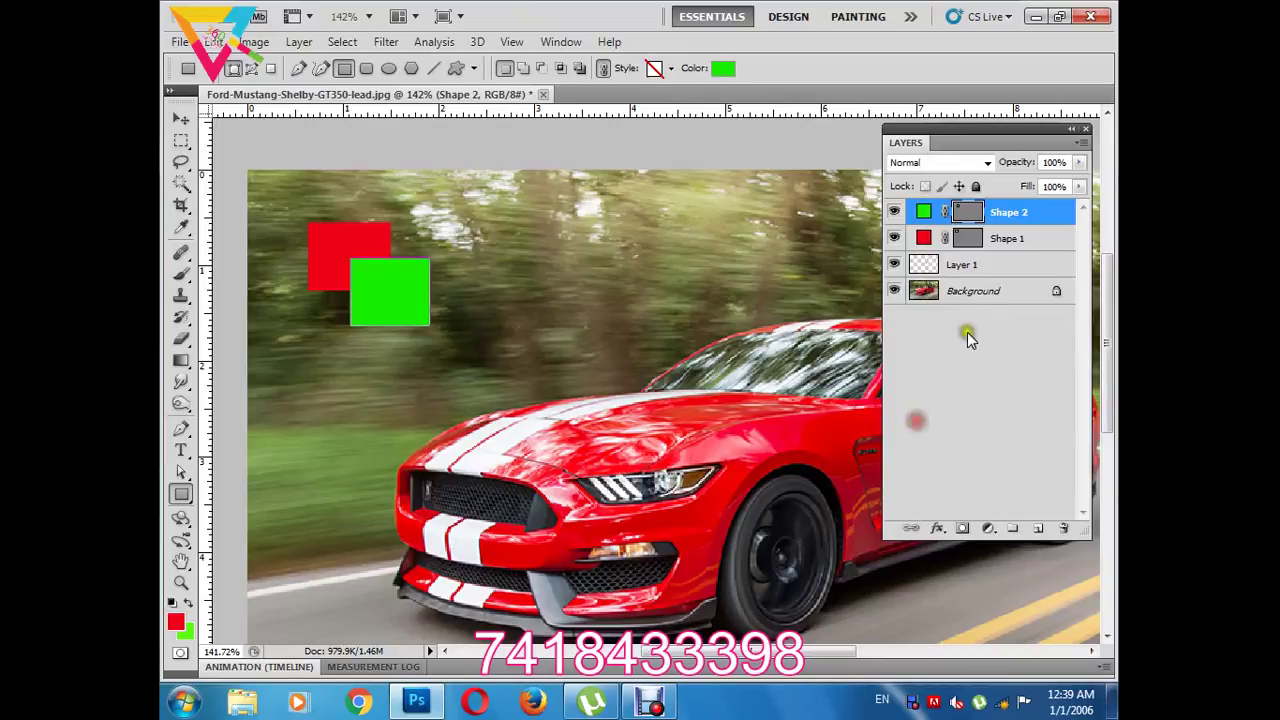
pyautogui.click(965, 268)
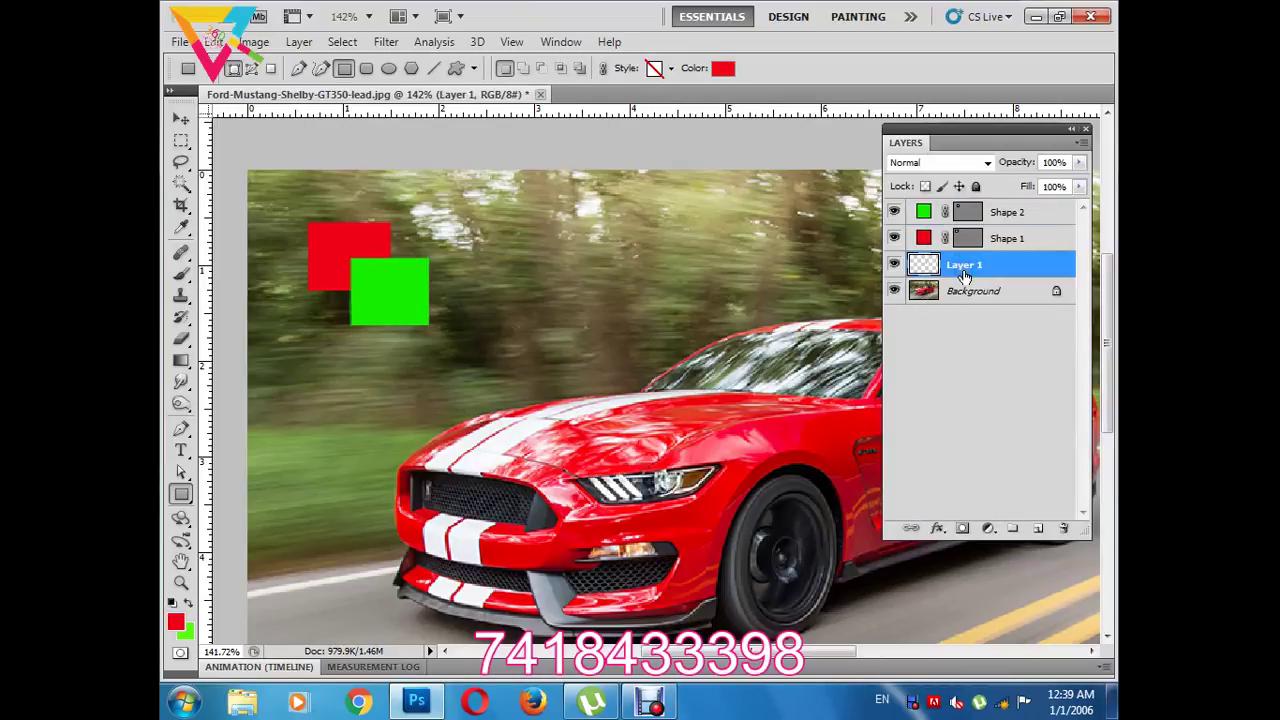
pyautogui.press('Delete')
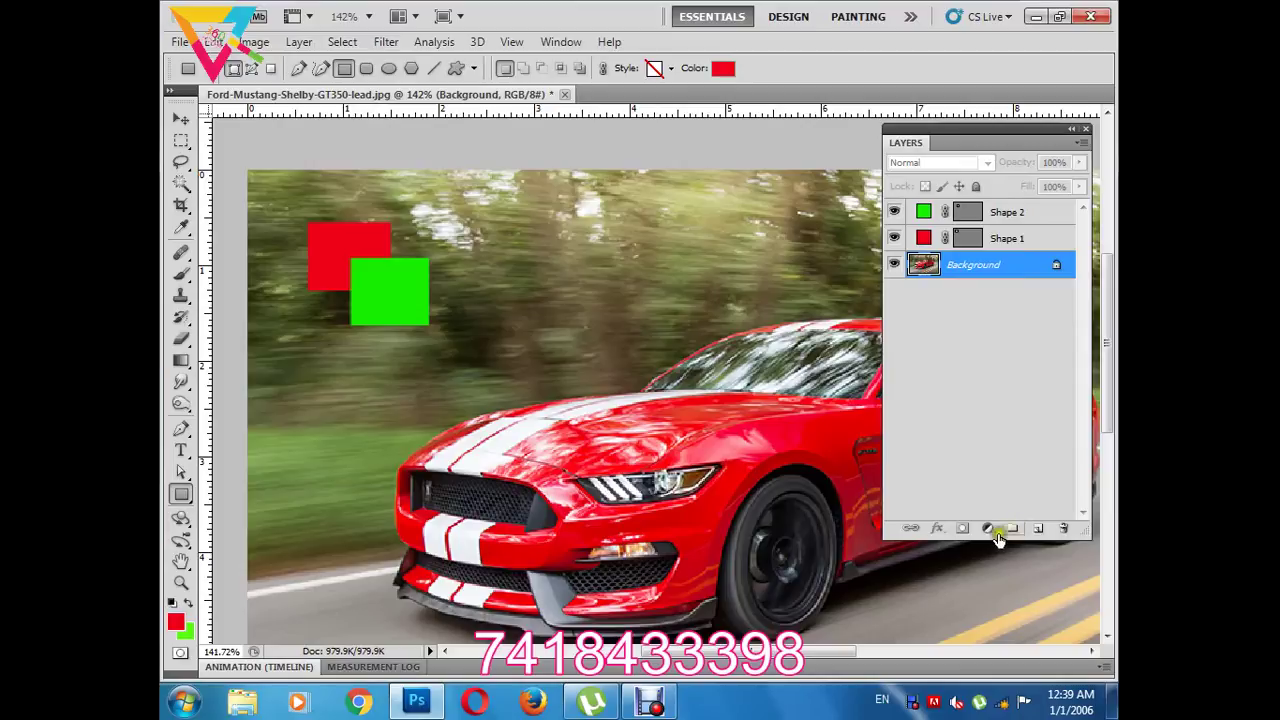
pyautogui.click(990, 530)
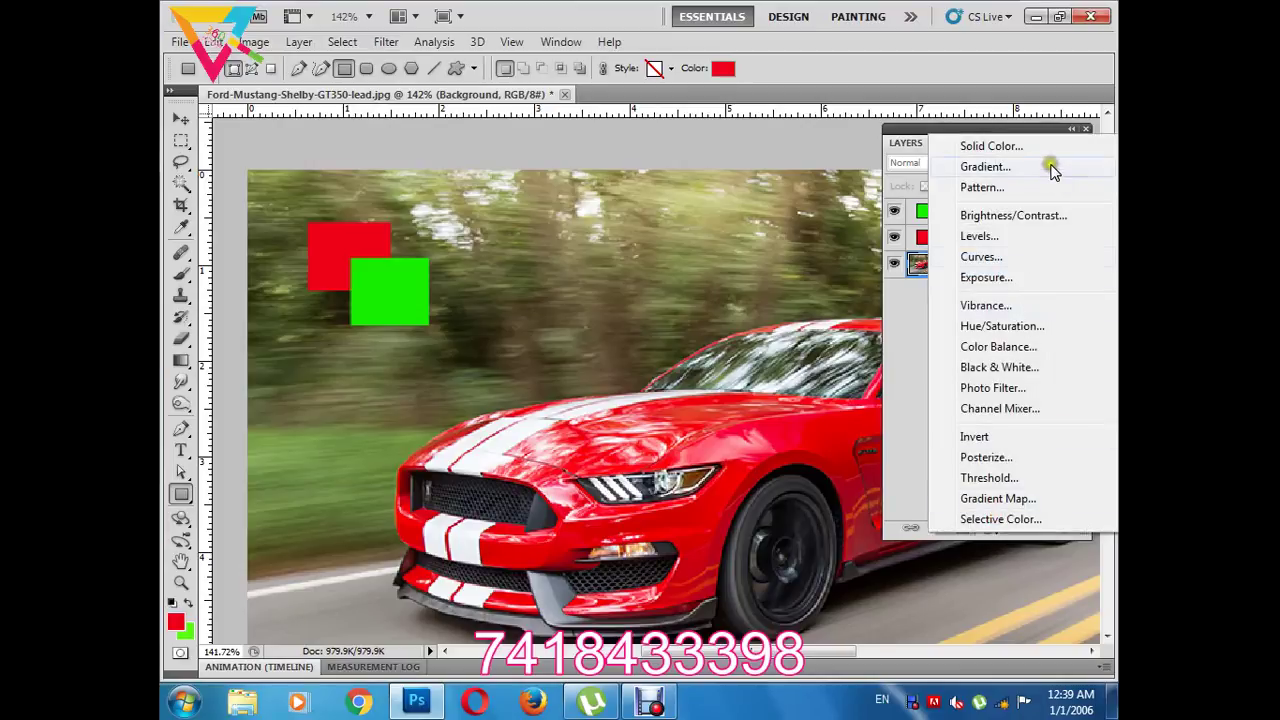
# - Add a Hue/Saturation adjustment layer and shift the Yellows hue to -100, turning the trees purple
pyautogui.click(1005, 326)
pyautogui.moveTo(728, 410); pyautogui.dragTo(940, 226)
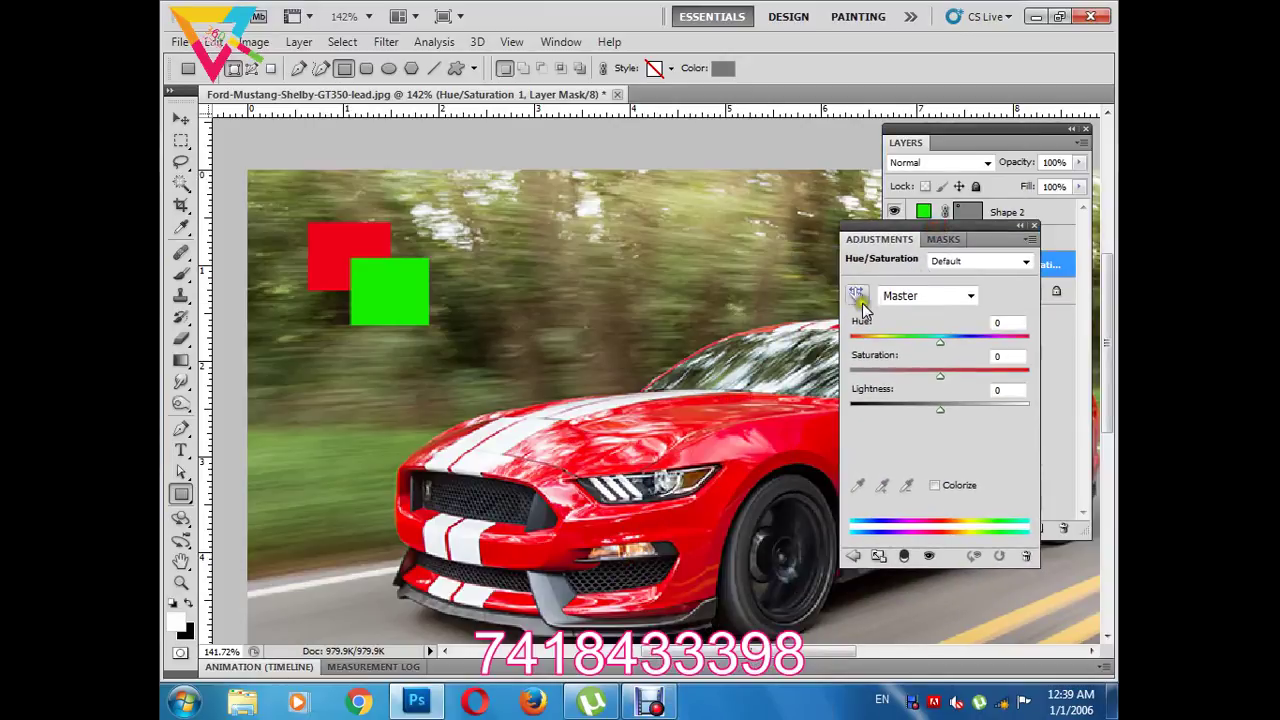
pyautogui.click(856, 299)
pyautogui.click(350, 234)
pyautogui.moveTo(940, 341)
pyautogui.mouseDown()
pyautogui.moveTo(1006, 345)
pyautogui.moveTo(880, 345)
pyautogui.mouseUp()
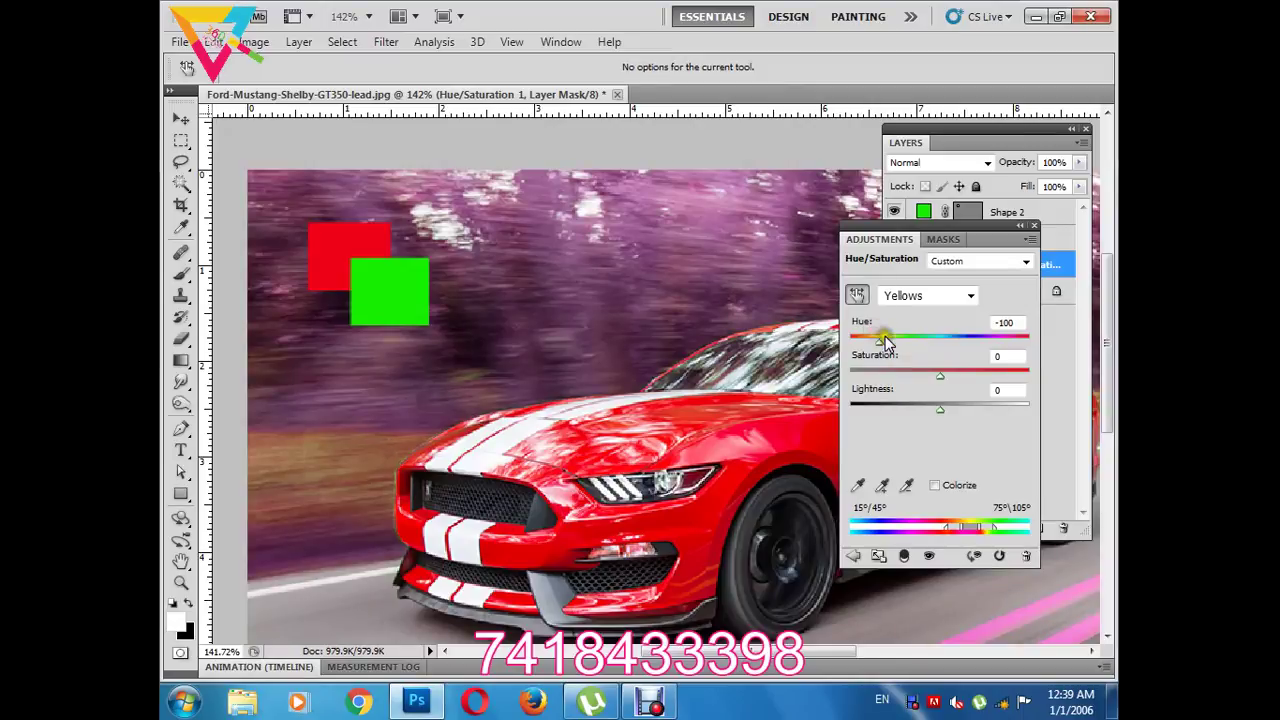
# - Undo the Yellows hue back to 0 and move the Adjustments panel off the layer list
pyautogui.hotkey('ctrl', 'z')
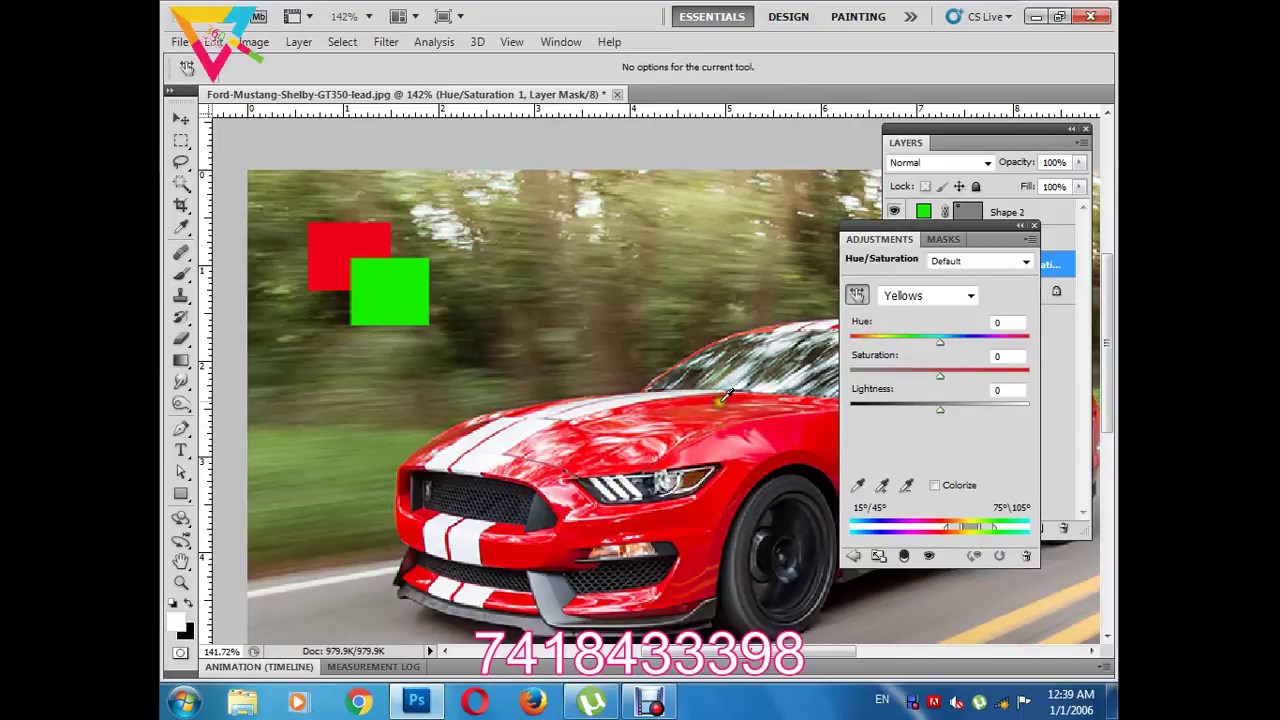
pyautogui.moveTo(873, 241); pyautogui.dragTo(897, 397)
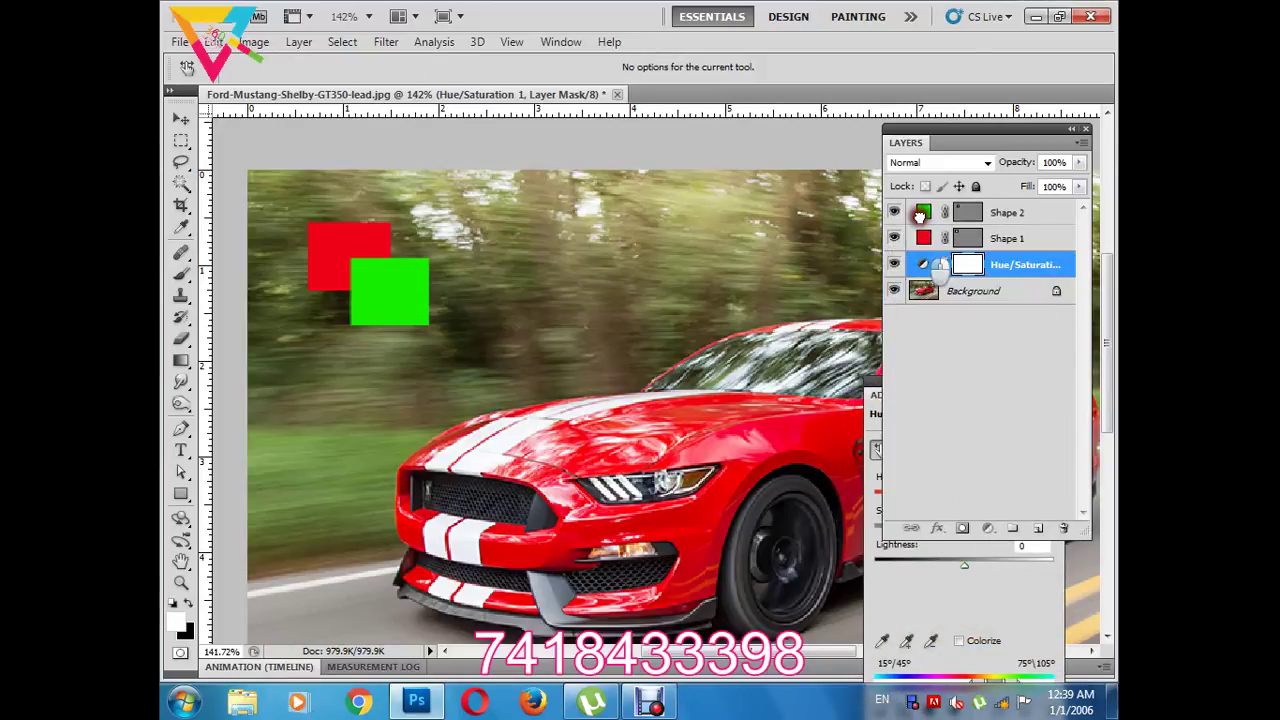
pyautogui.click(920, 213)
pyautogui.press('u')
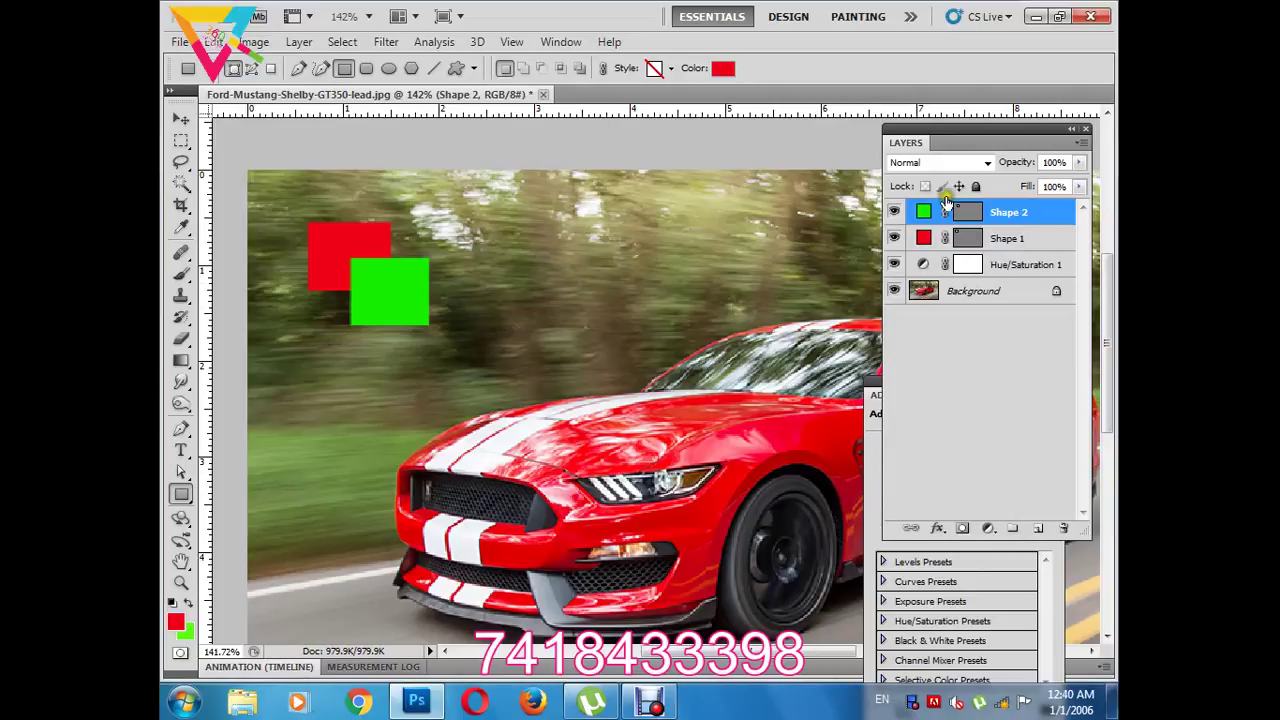
# - Move the Adjustments panel lower and target the Hue/Saturation 1 layer for on-image adjustment
pyautogui.click(974, 578)
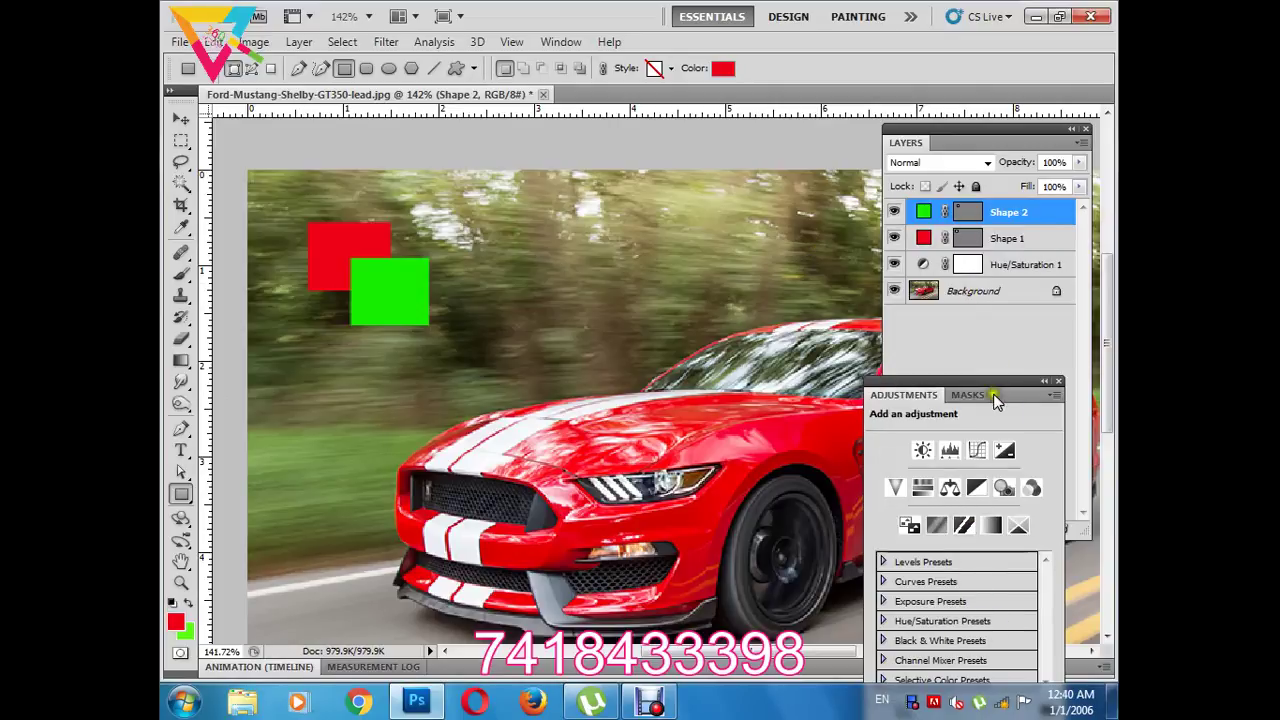
pyautogui.moveTo(1013, 384); pyautogui.dragTo(1017, 515)
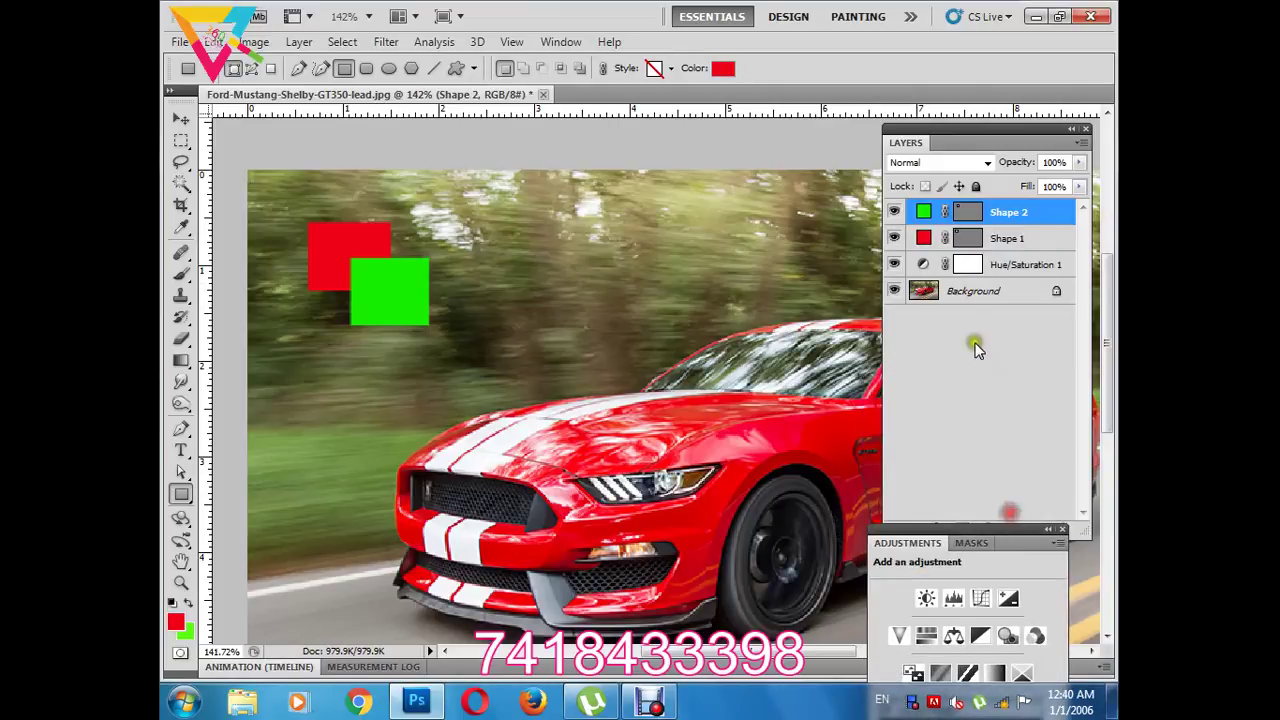
pyautogui.doubleClick(967, 264)
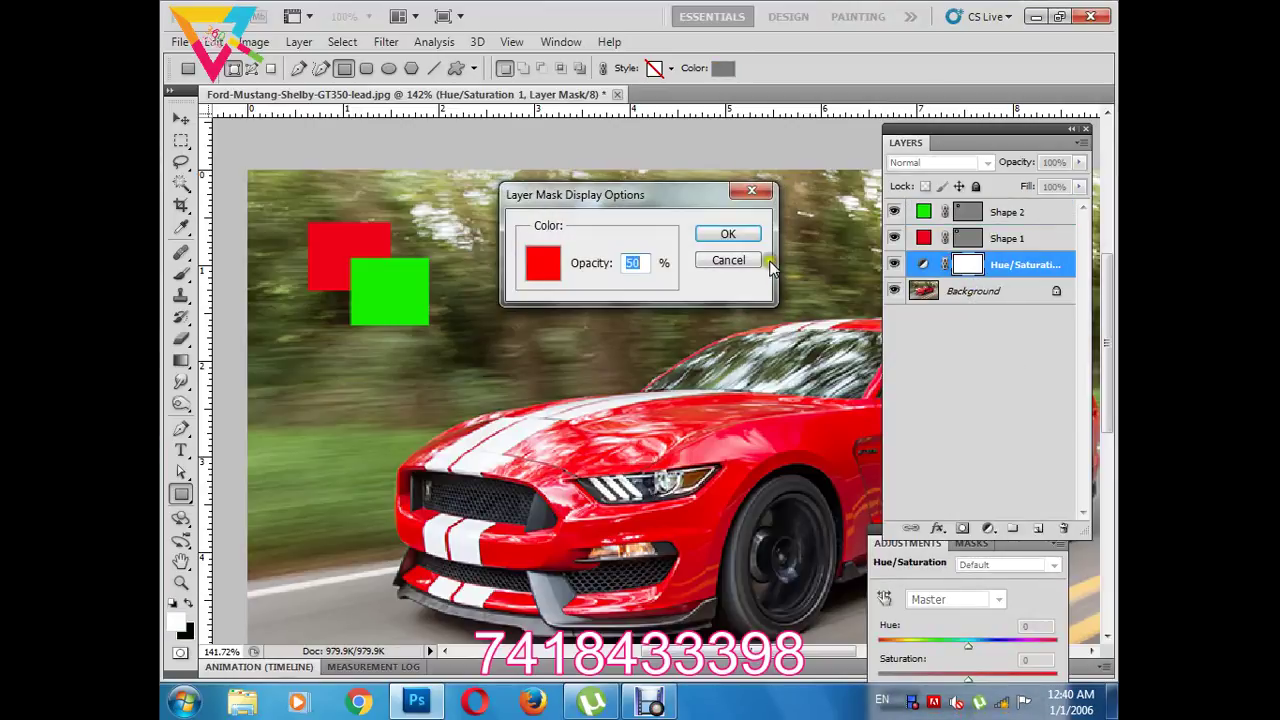
pyautogui.click(757, 192)
pyautogui.click(926, 264)
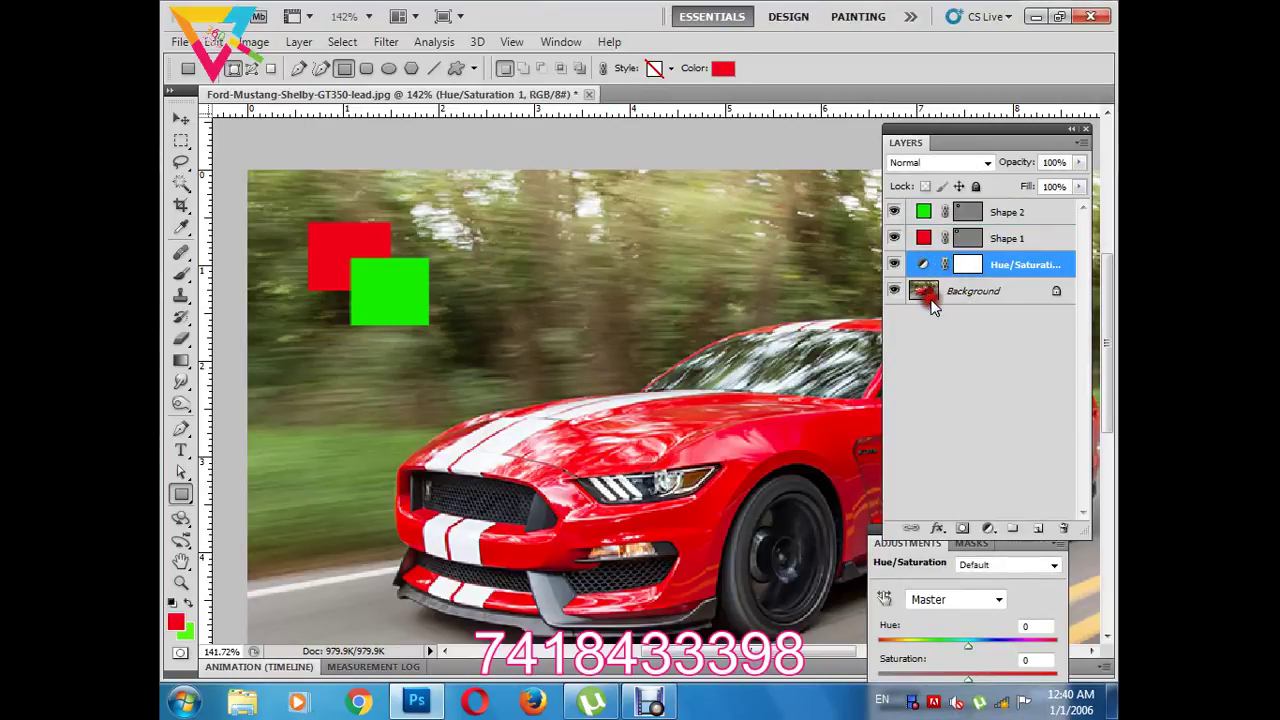
pyautogui.click(884, 598)
# - Set the Yellows hue to +39 and move Hue/Saturation 1 above Shape 1
pyautogui.click(450, 285)
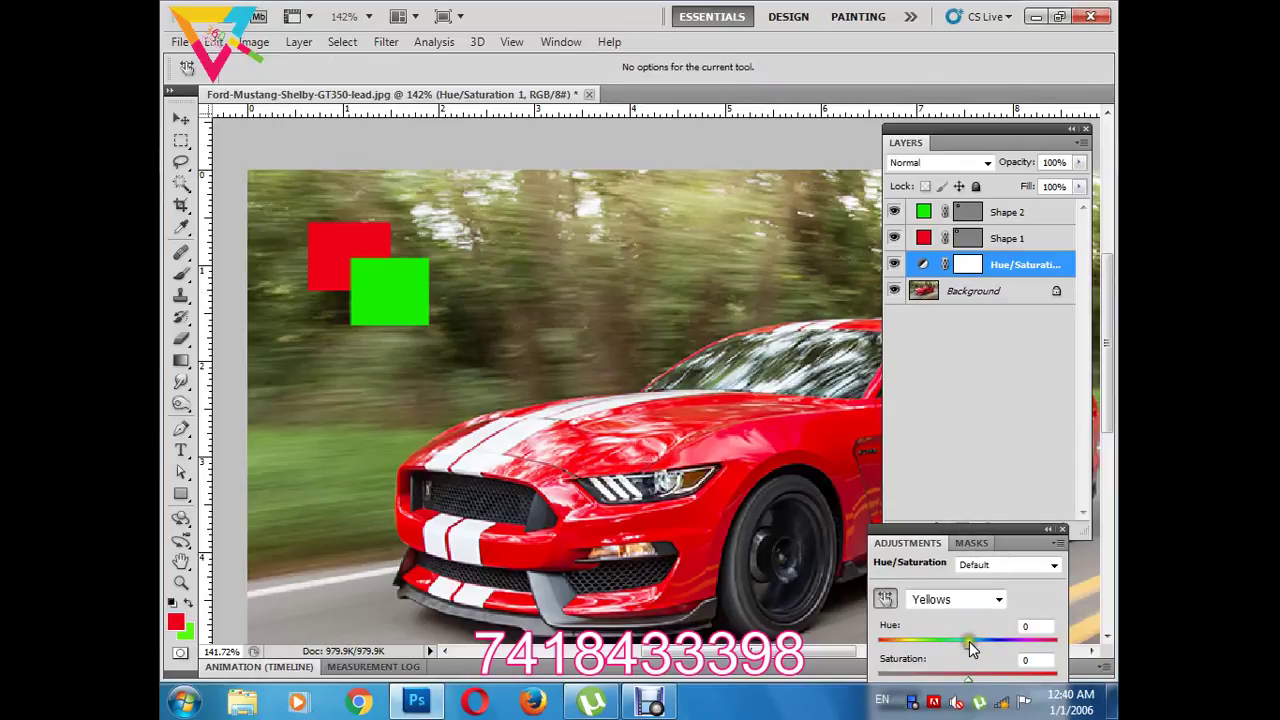
pyautogui.moveTo(969, 644); pyautogui.dragTo(1042, 644)
pyautogui.moveTo(967, 645)
pyautogui.mouseDown()
pyautogui.moveTo(923, 652)
pyautogui.moveTo(1003, 645)
pyautogui.mouseUp()
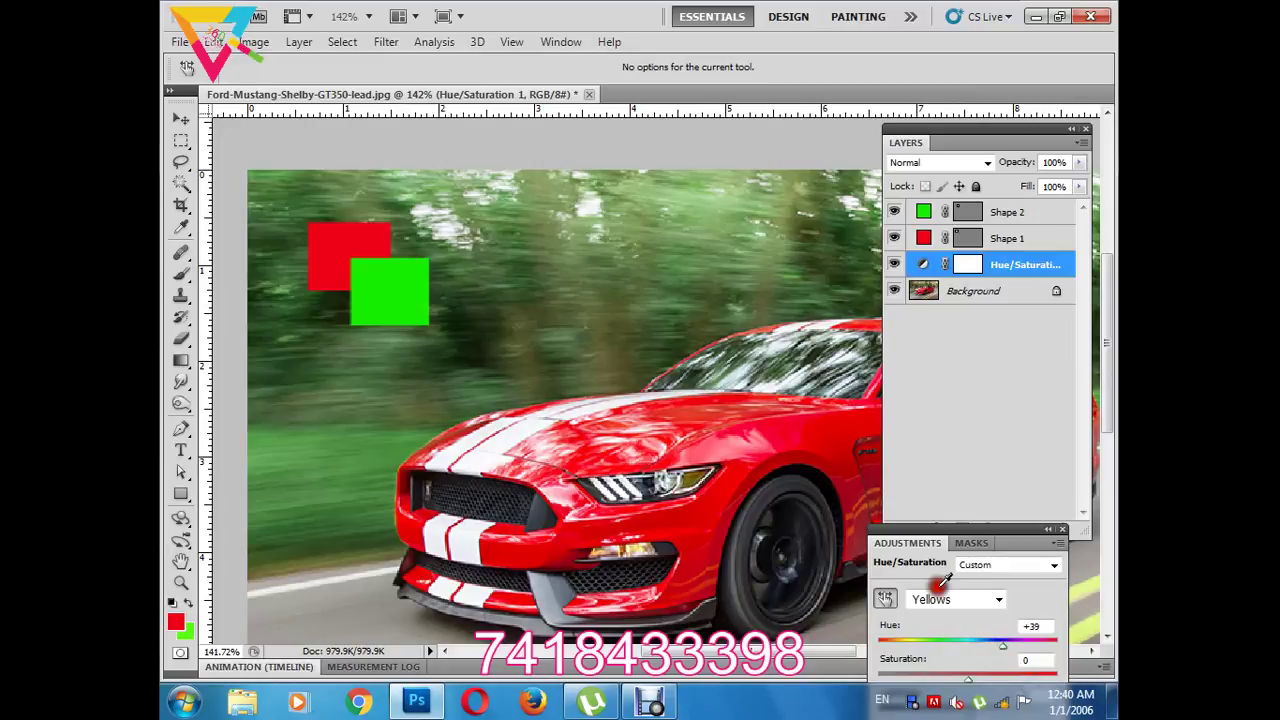
pyautogui.moveTo(1020, 264)
pyautogui.mouseDown()
pyautogui.moveTo(1020, 210)
pyautogui.moveTo(1000, 250)
pyautogui.mouseUp()
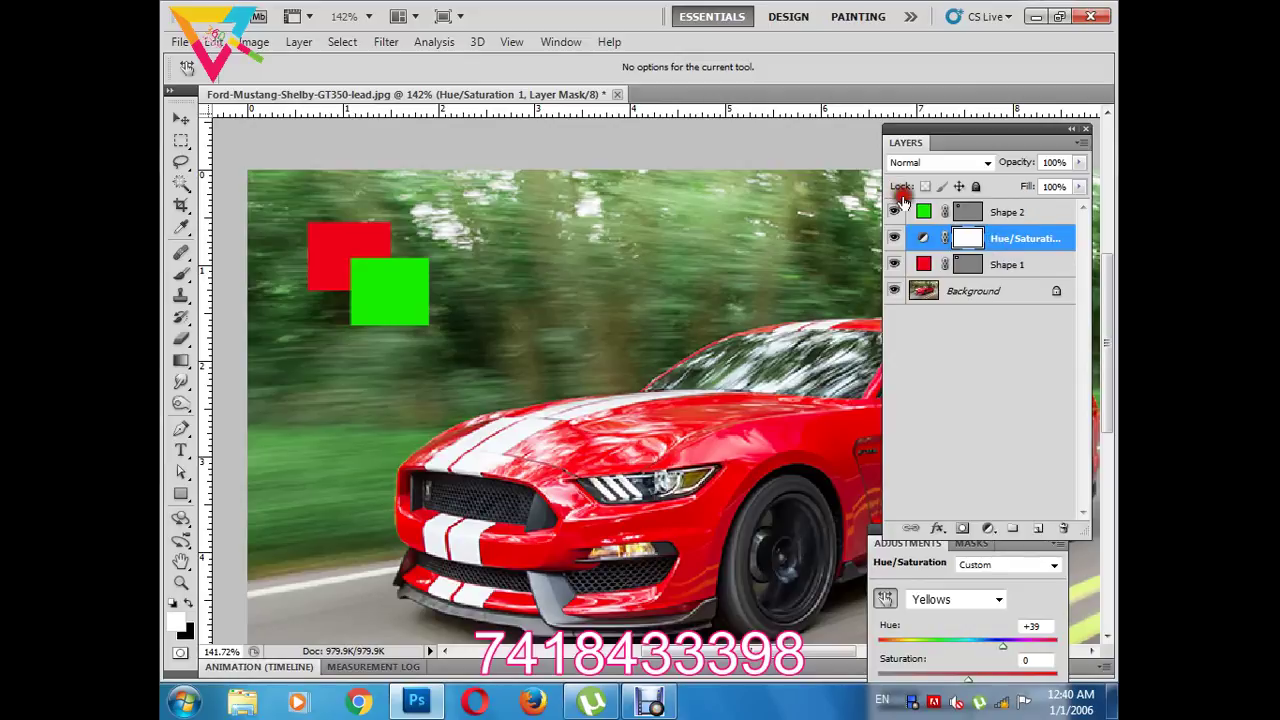
# - Reorder the stack so Hue/Saturation 1 sits between Shape 1 and Shape 2
pyautogui.moveTo(922, 238); pyautogui.dragTo(921, 248)
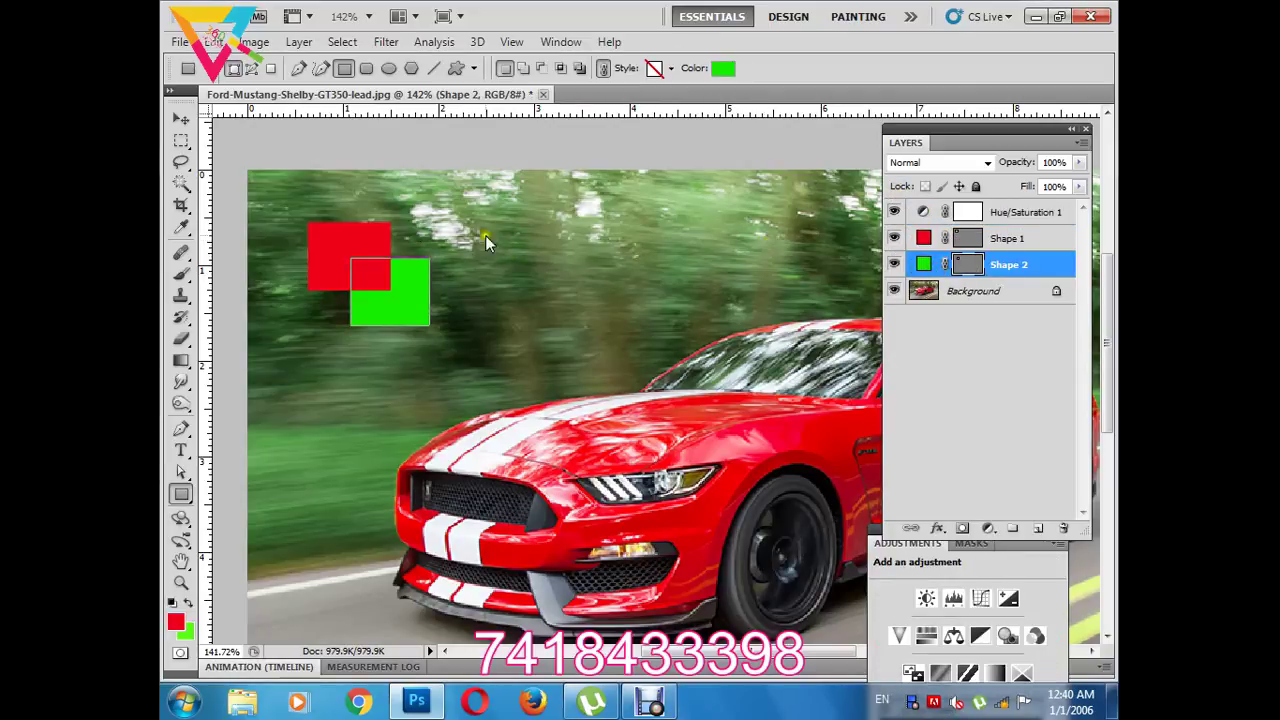
pyautogui.click(181, 118)
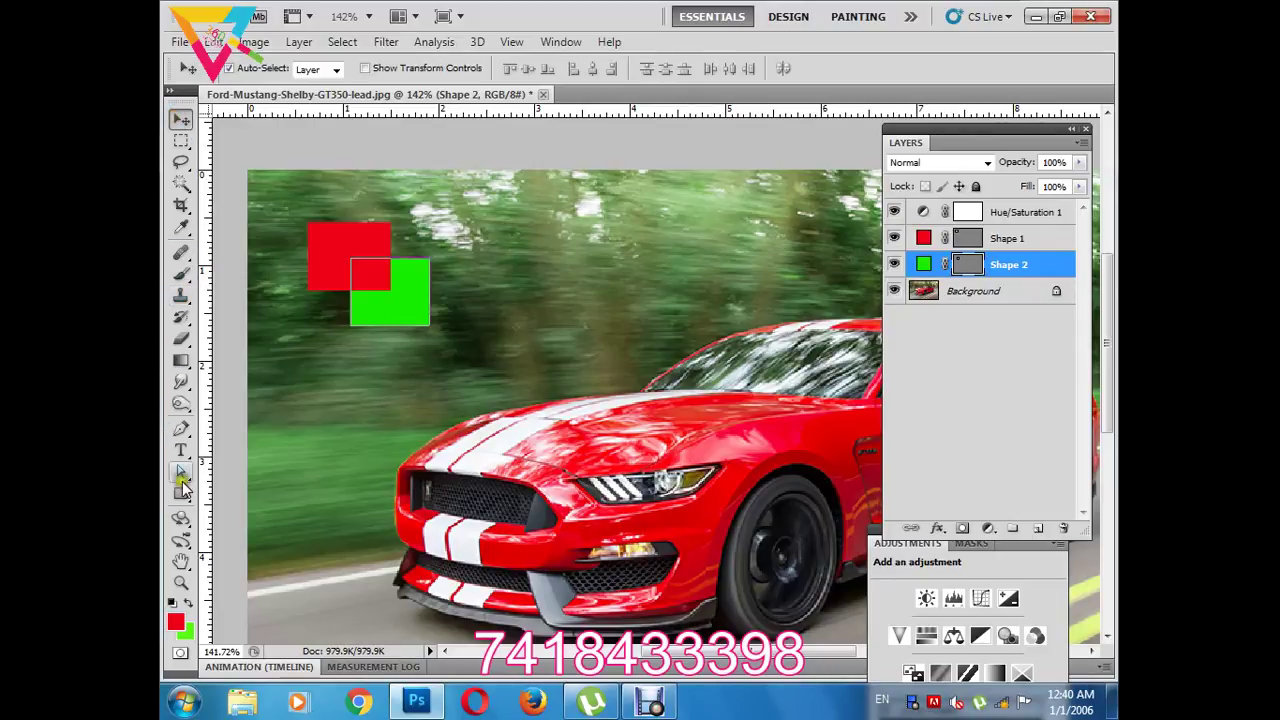
pyautogui.click(181, 229)
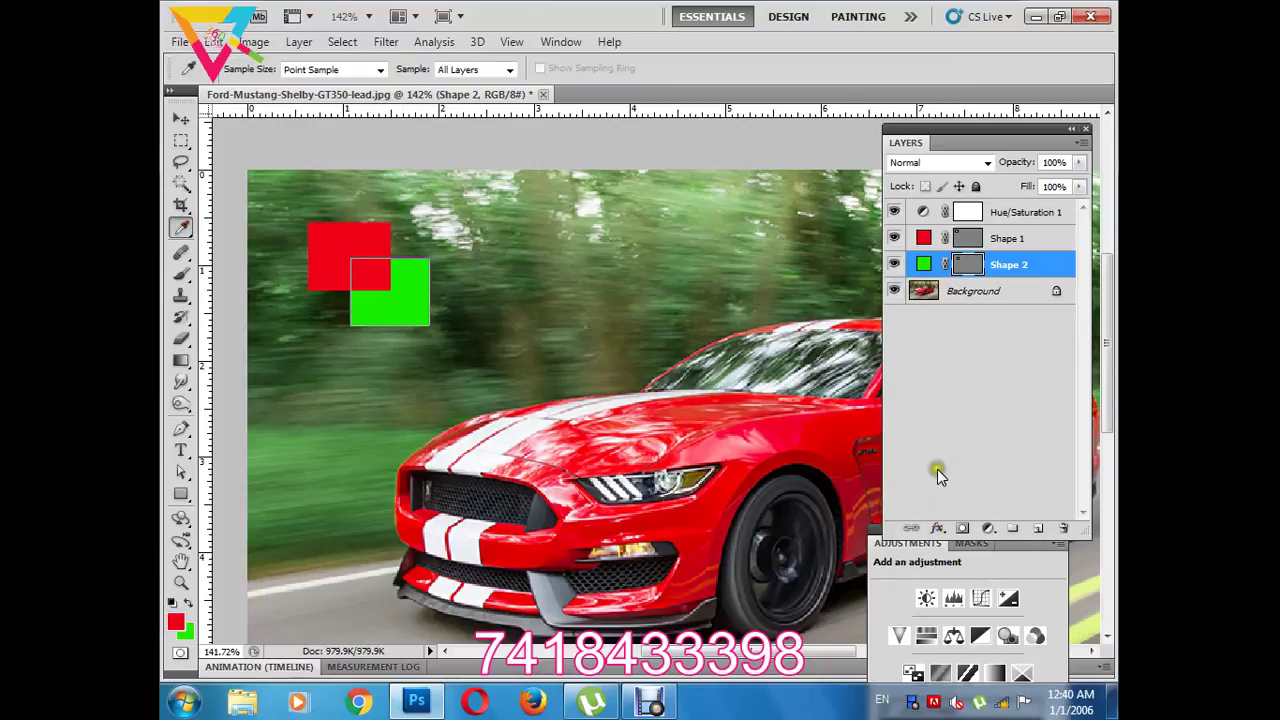
pyautogui.moveTo(985, 209); pyautogui.dragTo(977, 250)
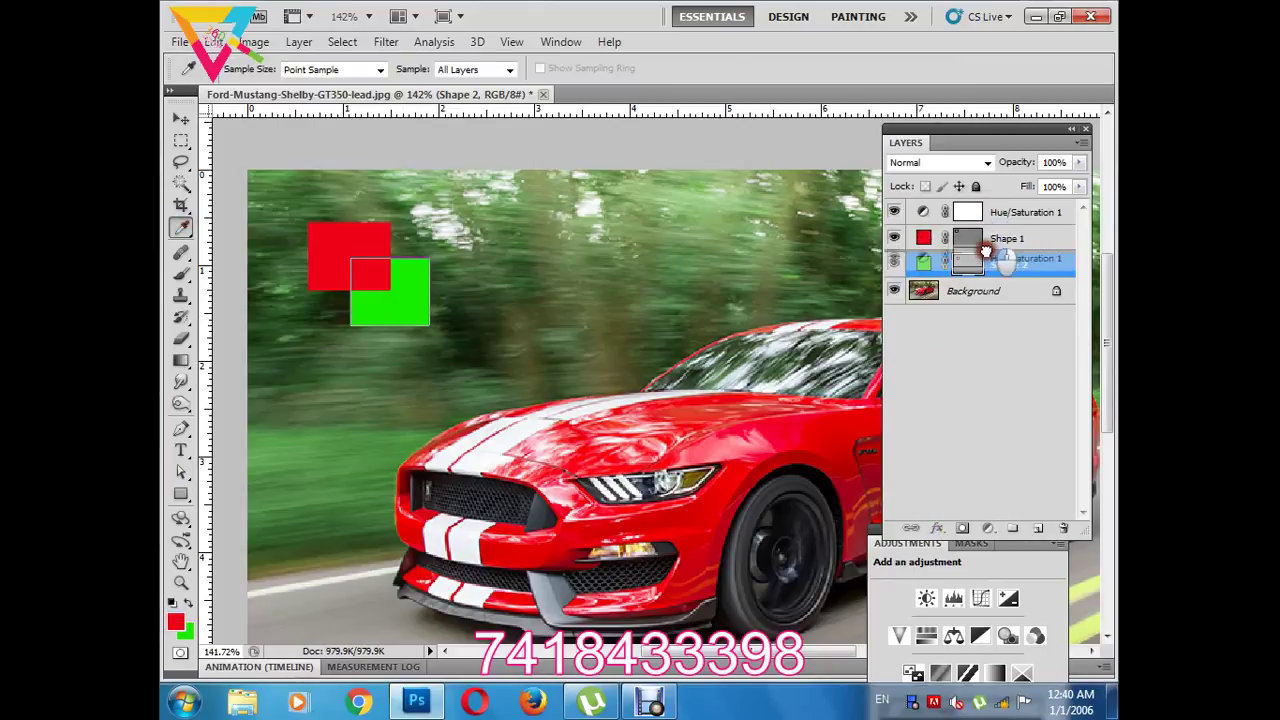
pyautogui.doubleClick(975, 242)
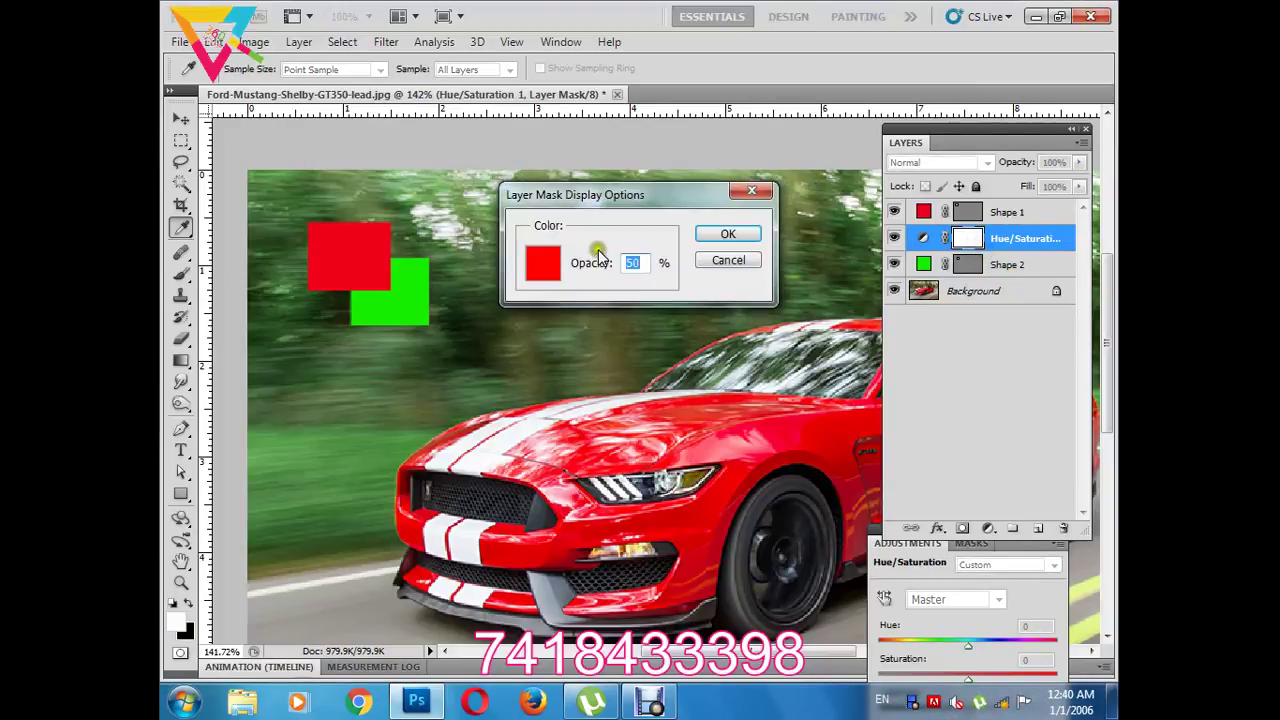
pyautogui.click(731, 230)
pyautogui.doubleClick(1046, 239)
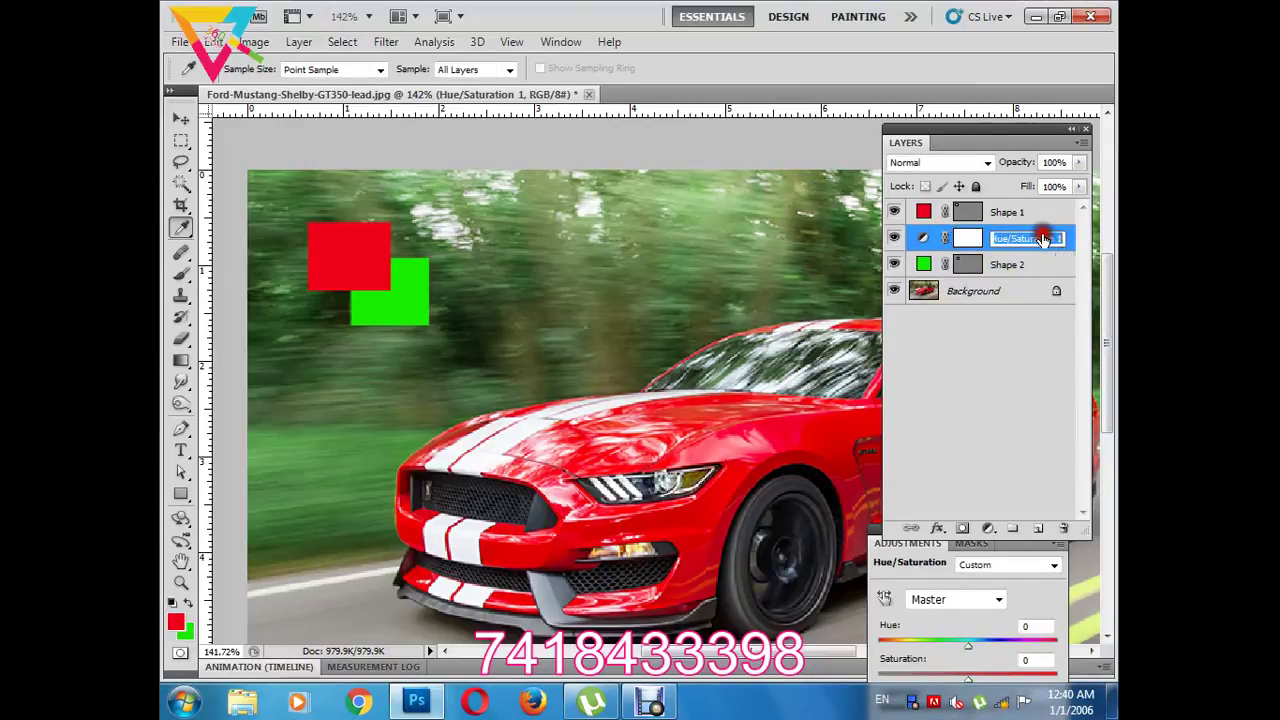
pyautogui.click(886, 600)
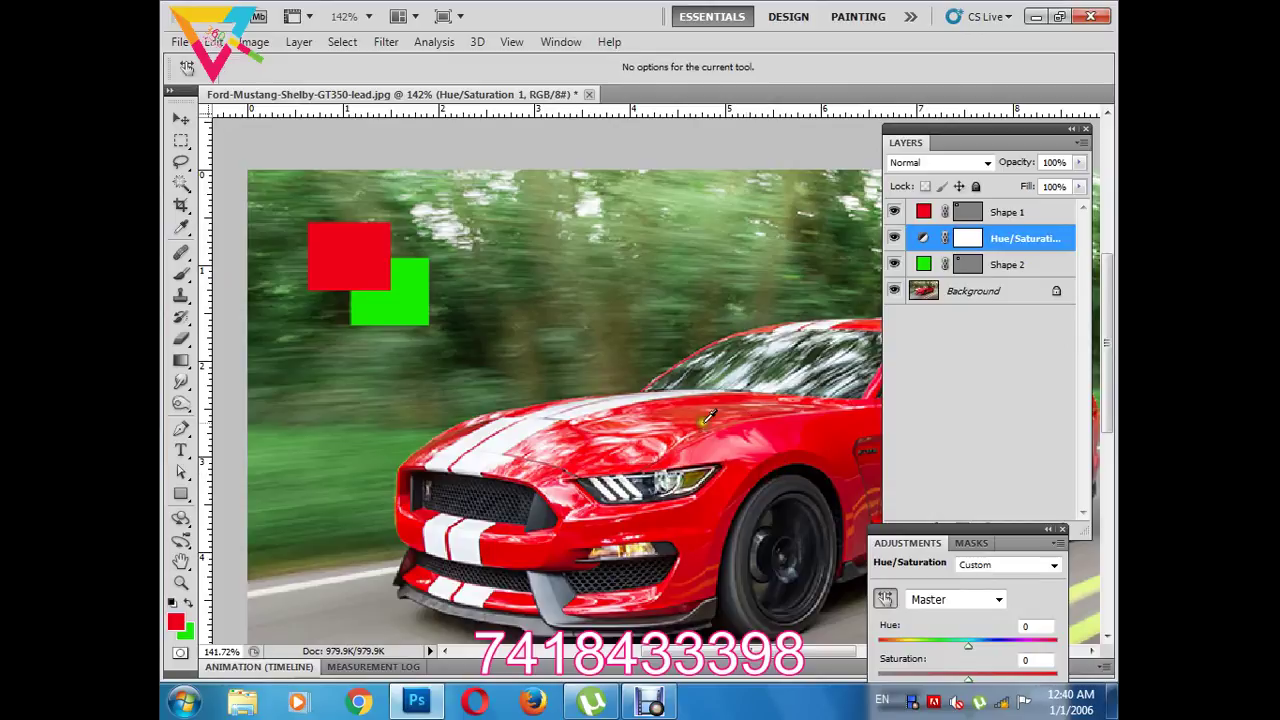
# - Shift the Reds hue to +25 to turn the Mustang orange, leaving the Greens hue at 0
pyautogui.click(792, 429)
pyautogui.moveTo(970, 650); pyautogui.dragTo(892, 645)
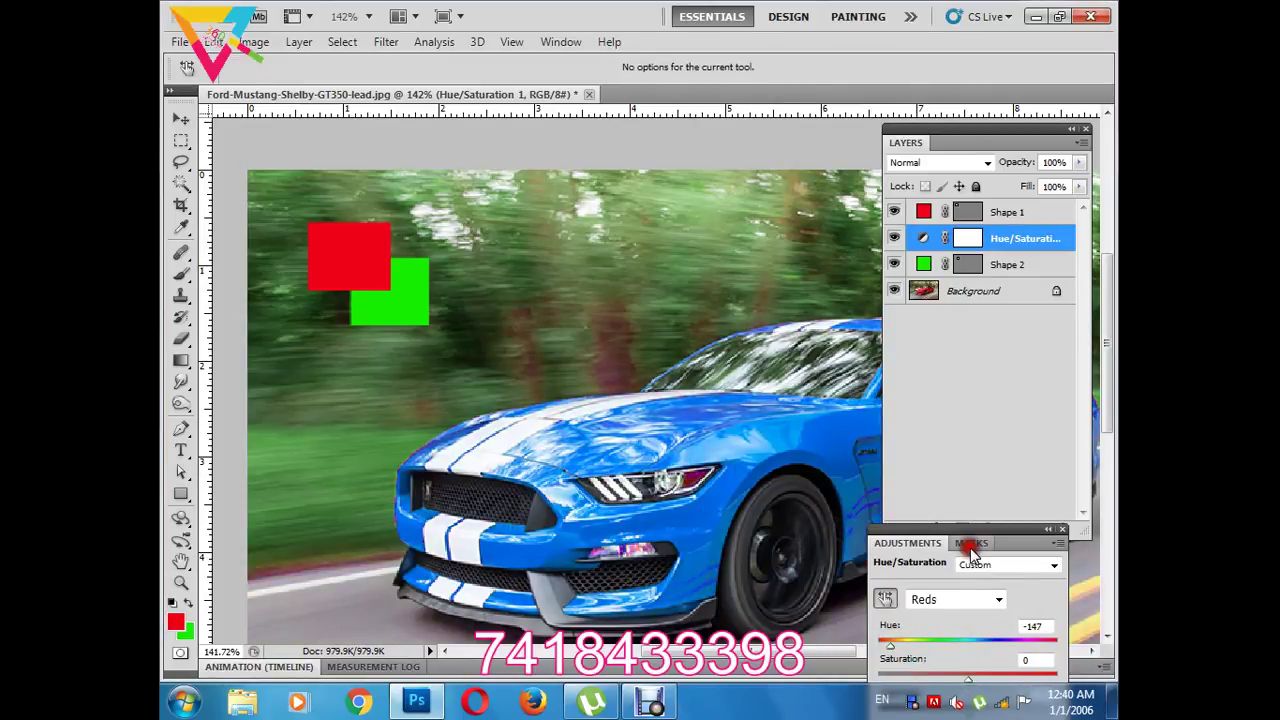
pyautogui.click(362, 258)
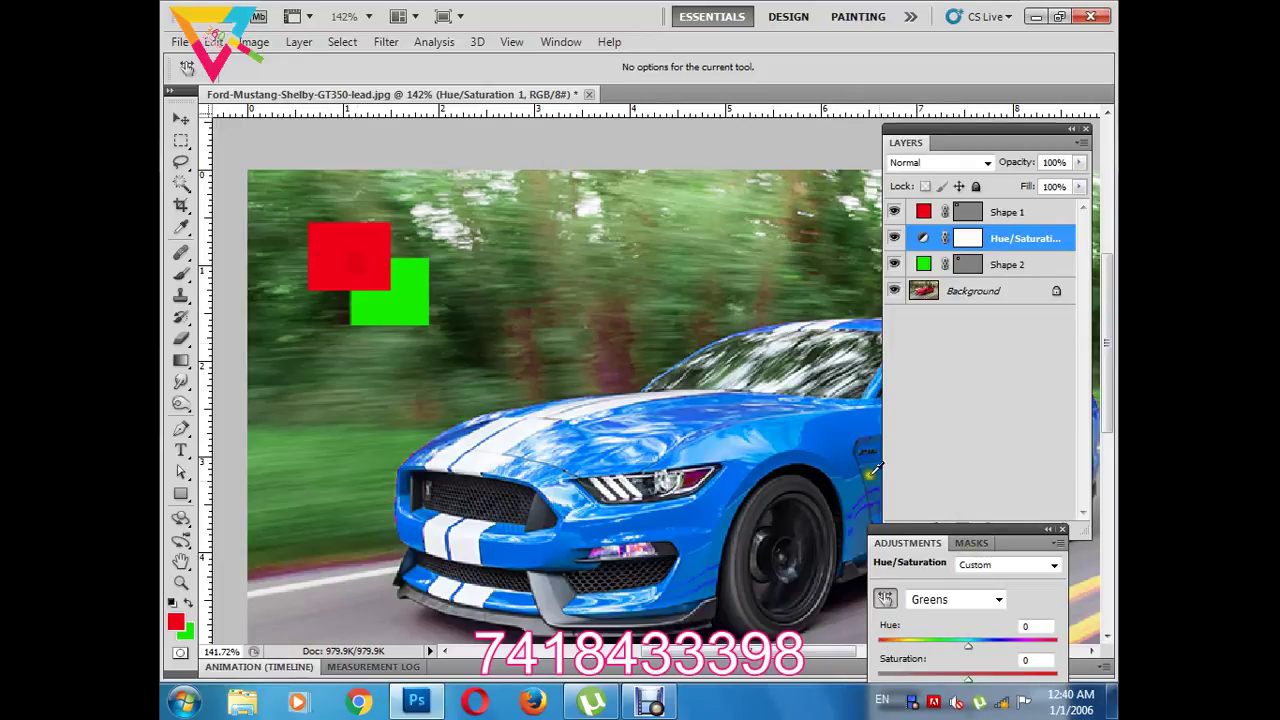
pyautogui.moveTo(969, 647)
pyautogui.mouseDown()
pyautogui.moveTo(1035, 652)
pyautogui.moveTo(971, 645)
pyautogui.moveTo(992, 652)
pyautogui.mouseUp()
pyautogui.click(830, 463)
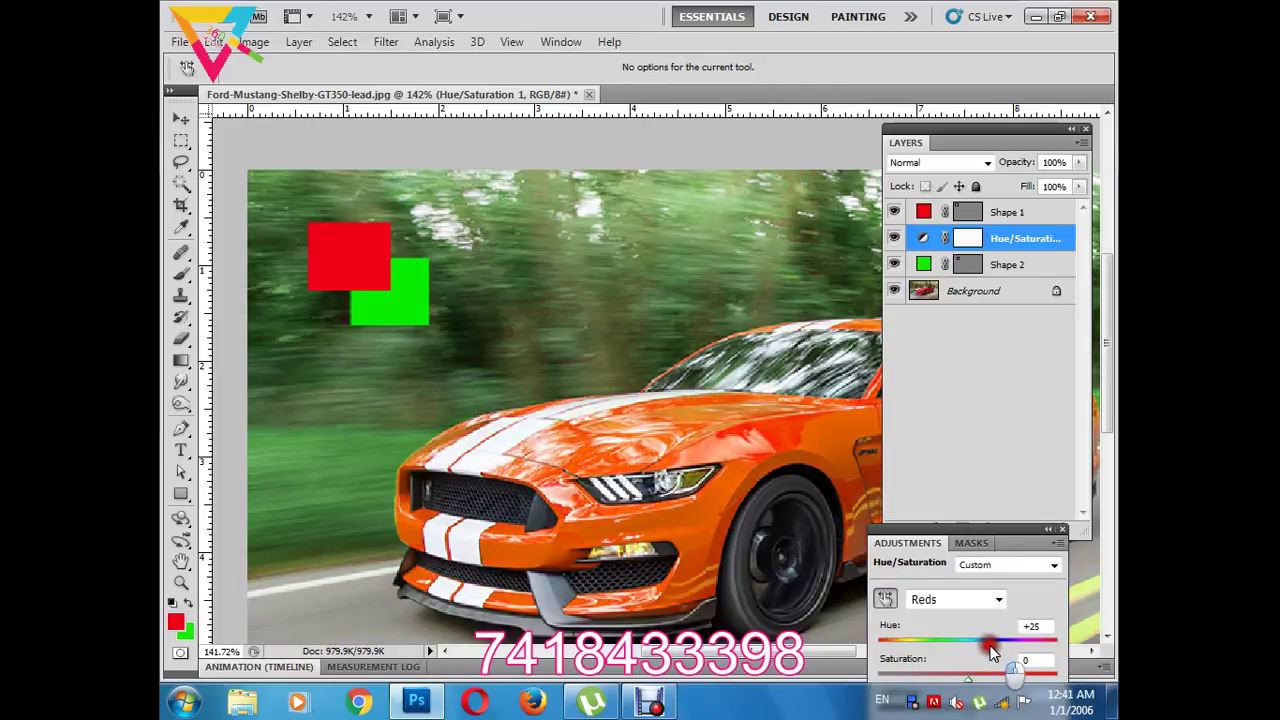
# - Push the Reds range to Hue +35 and Saturation +41 for a vivid orange Mustang
pyautogui.scroll(-3, 790, 527)
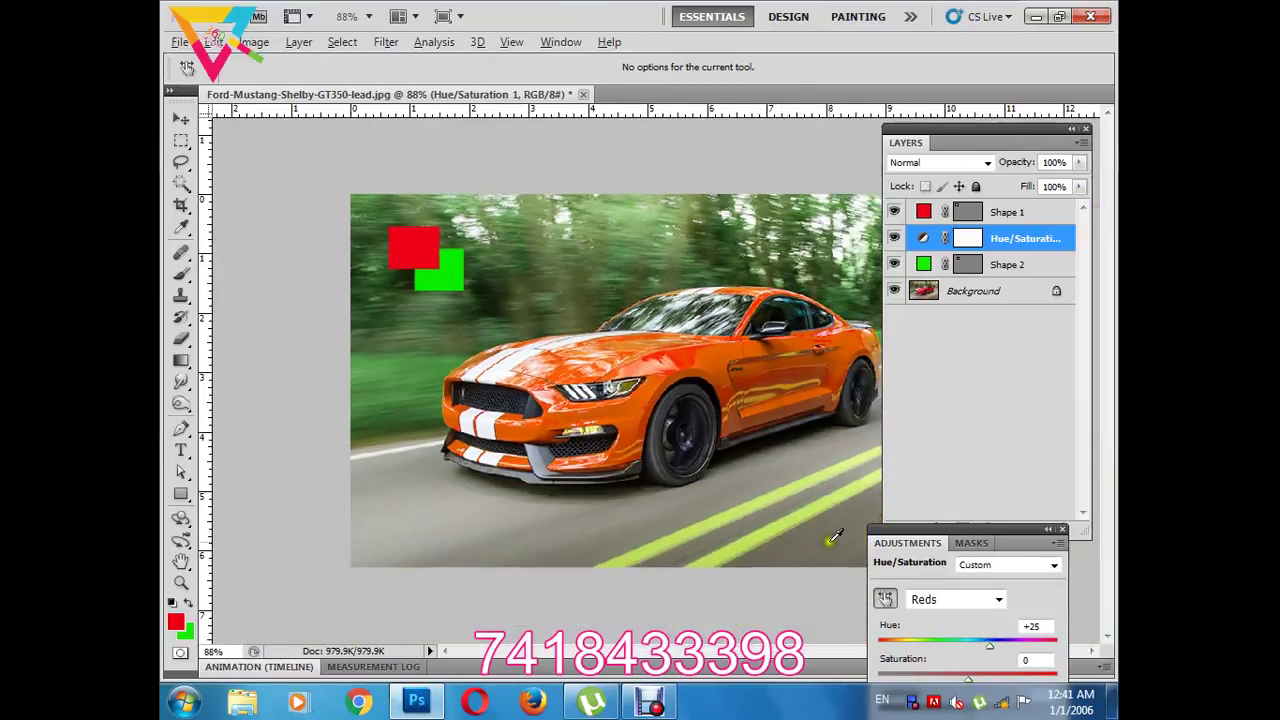
pyautogui.scroll(1, 835, 537)
pyautogui.scroll(1, 804, 481)
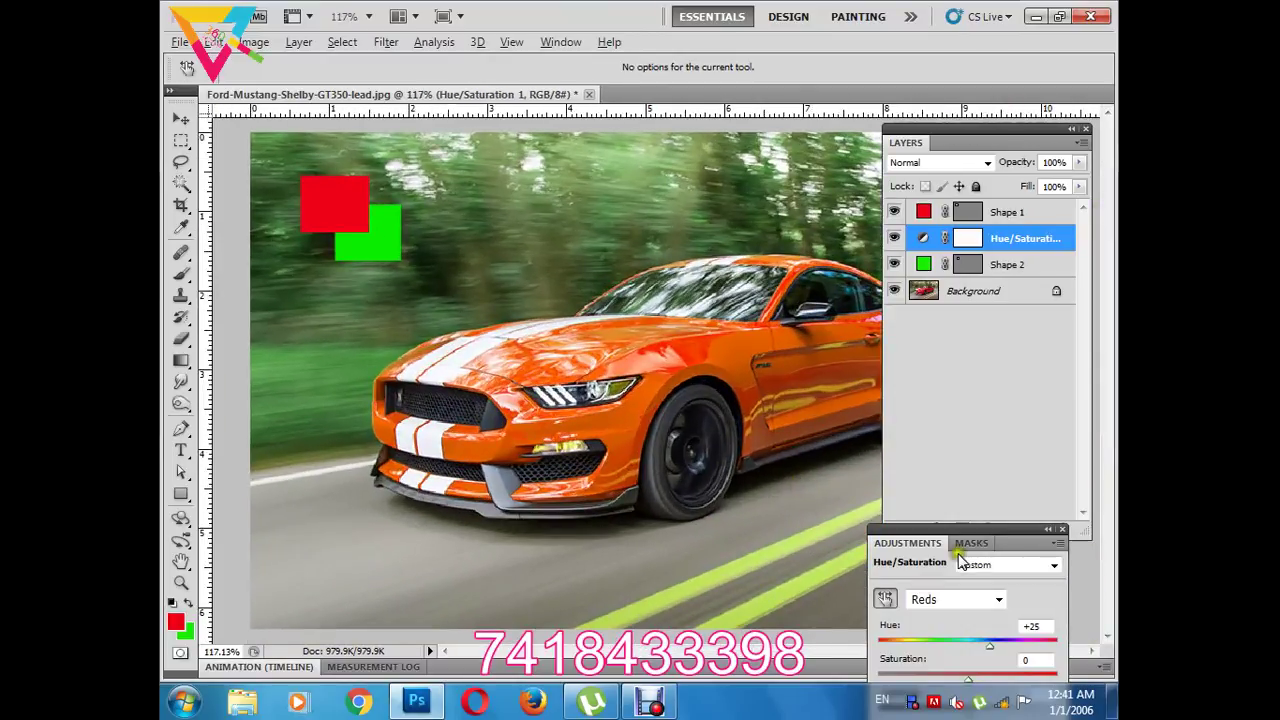
pyautogui.moveTo(994, 646)
pyautogui.mouseDown()
pyautogui.moveTo(1021, 646)
pyautogui.moveTo(942, 644)
pyautogui.moveTo(1016, 643)
pyautogui.mouseUp()
pyautogui.keyDown('alt'); pyautogui.scroll(-3, 812, 560); pyautogui.keyUp('alt')
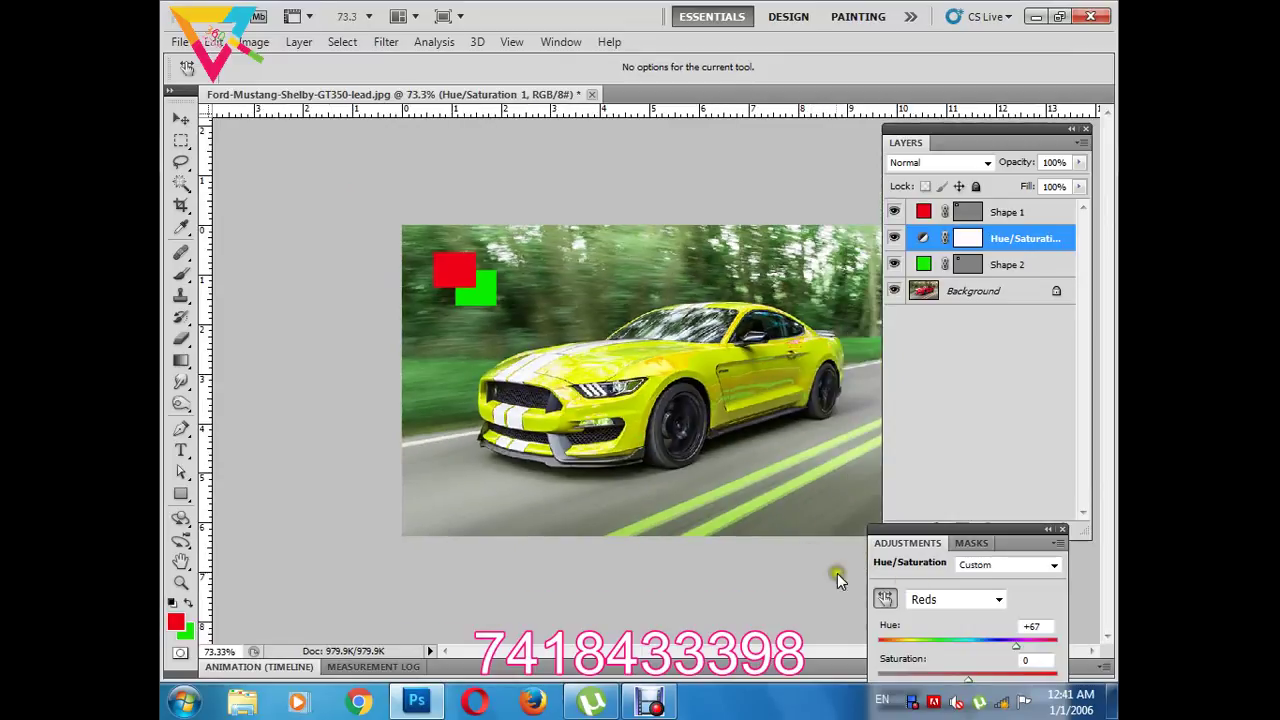
pyautogui.moveTo(968, 684)
pyautogui.mouseDown()
pyautogui.moveTo(1047, 683)
pyautogui.moveTo(985, 683)
pyautogui.moveTo(1004, 682)
pyautogui.moveTo(965, 643)
pyautogui.moveTo(1030, 645)
pyautogui.moveTo(886, 651)
pyautogui.moveTo(1002, 652)
pyautogui.mouseUp()
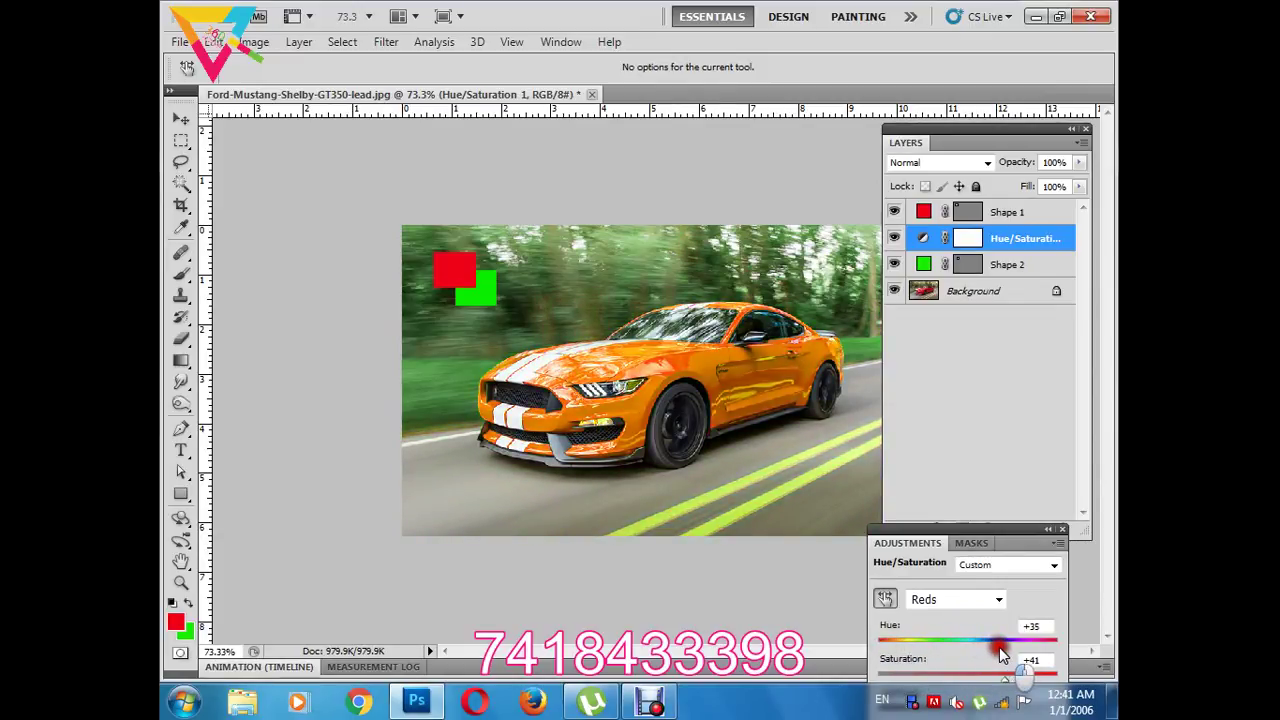